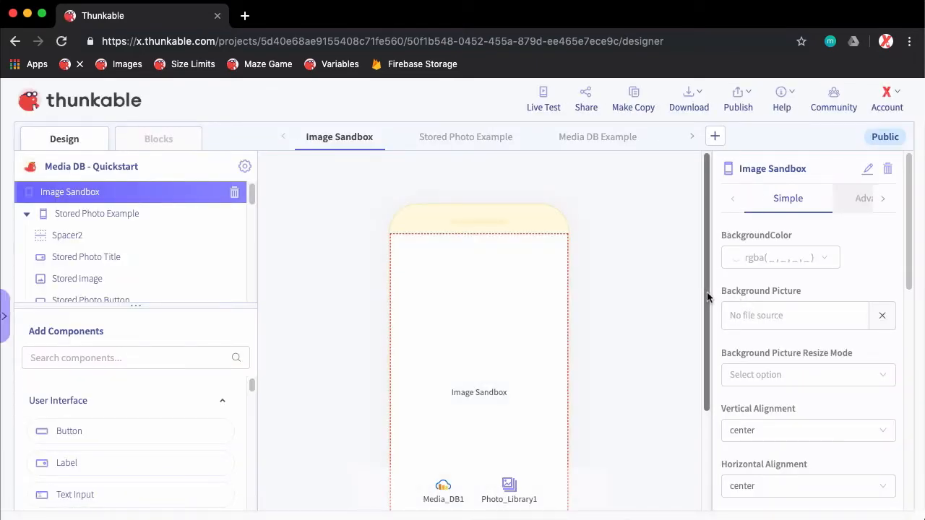
Find the Image component by searching for "image", add it to the Image Sandbox screen and open its Picture property
drag(708, 295, 710, 343)
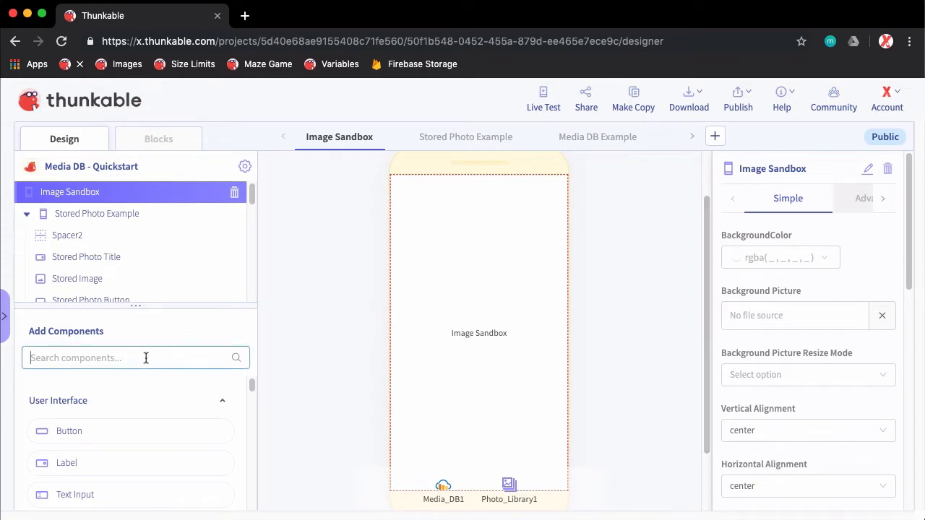
text(im)
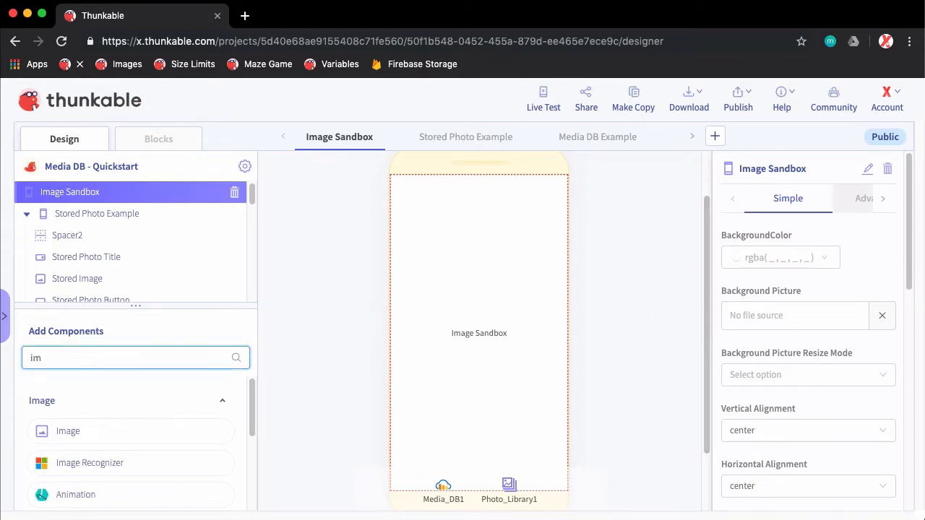
text(age)
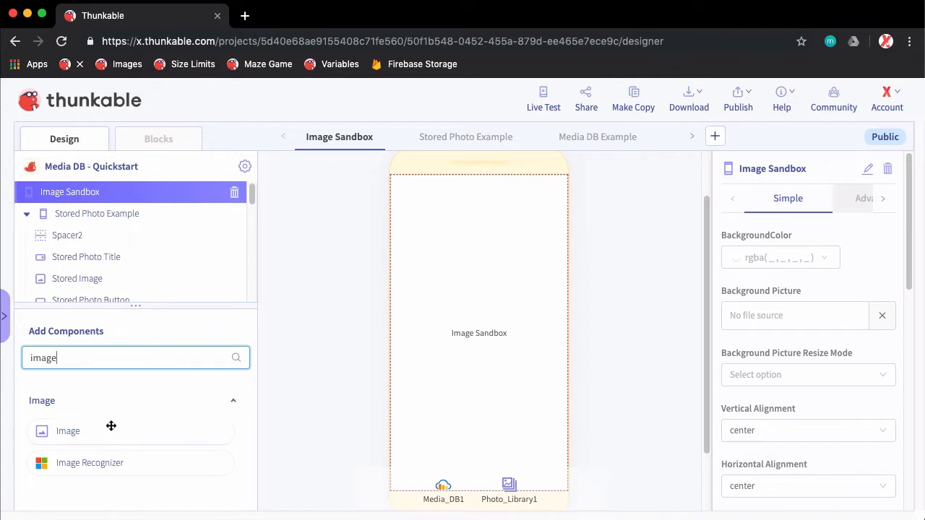
drag(109, 427, 487, 347)
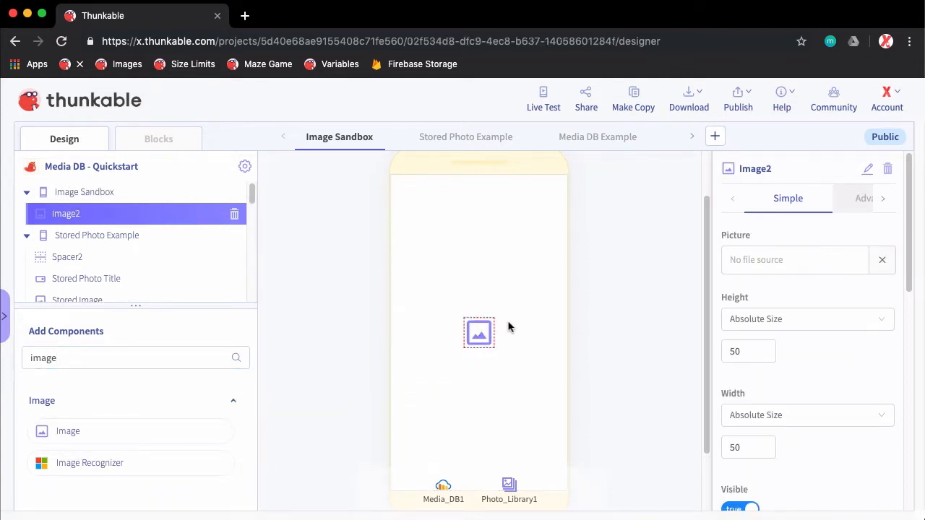
click(751, 259)
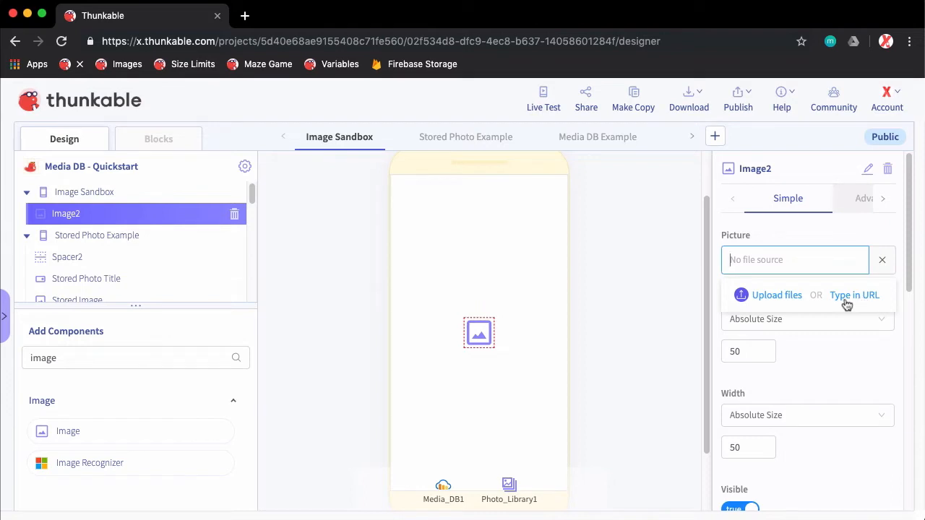
Search Google Images for "thunkable" in a new browser tab and open the red beaver picture in its own tab
click(252, 20)
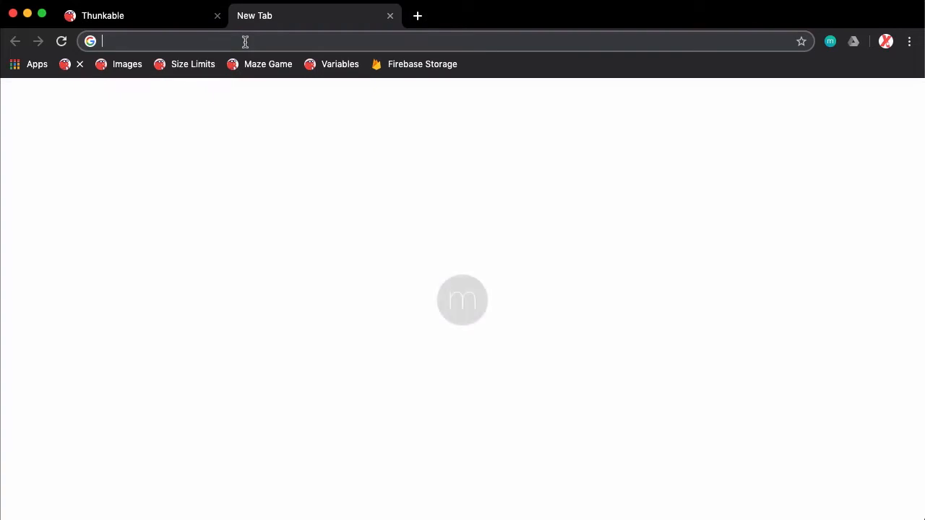
text(thunkable)
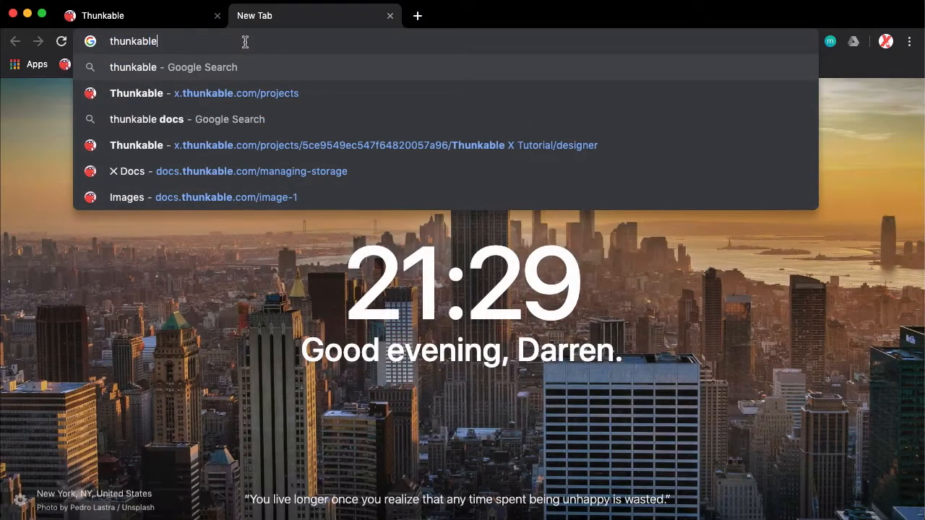
key(Return)
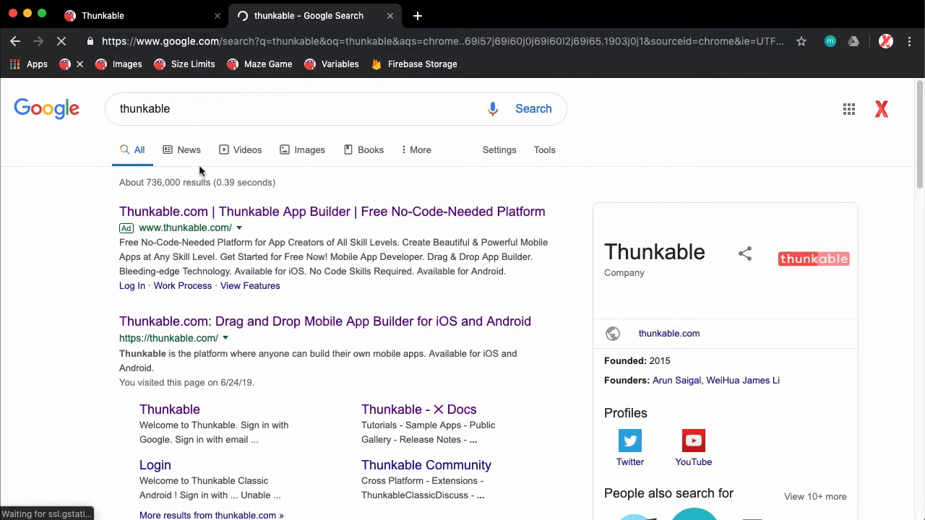
click(317, 161)
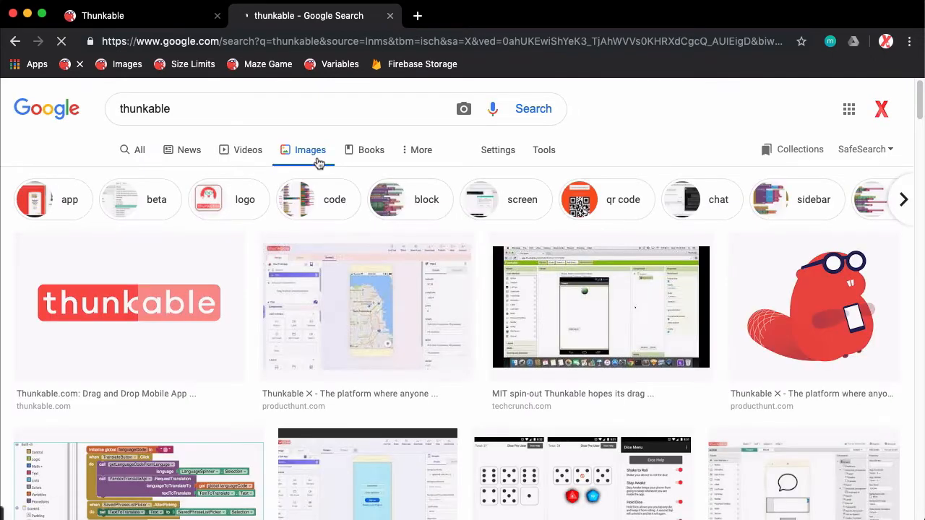
click(833, 306)
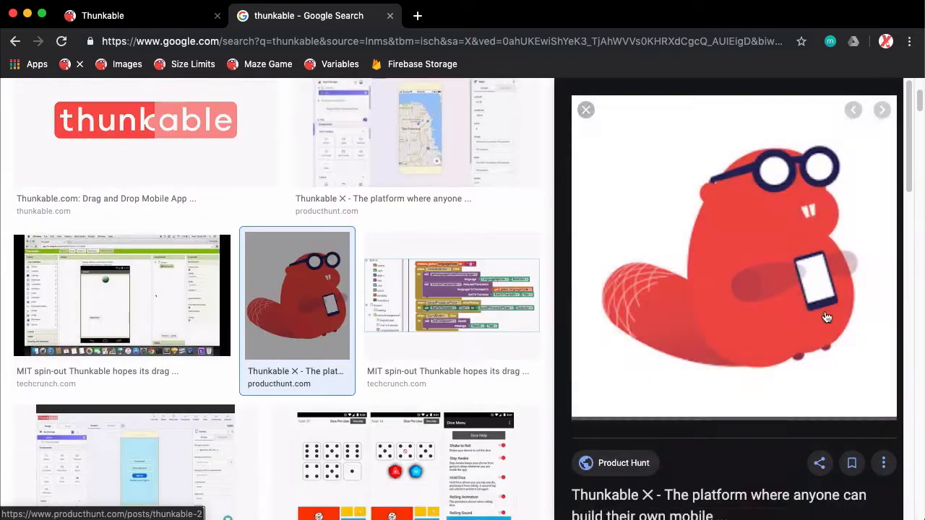
right_click(748, 249)
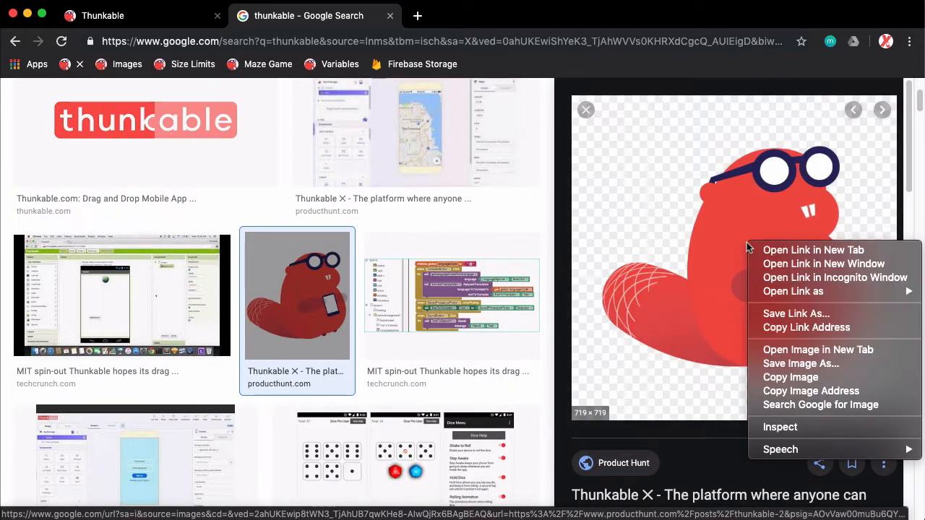
click(829, 354)
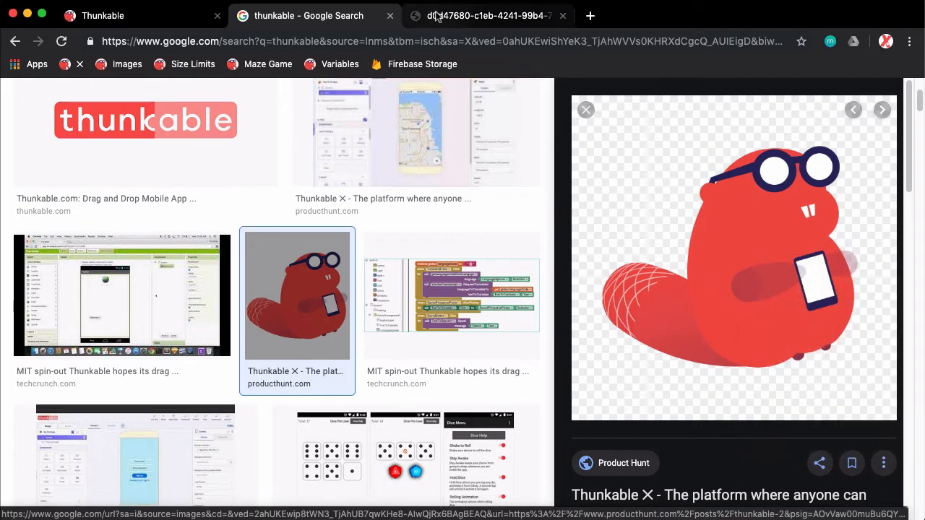
click(437, 16)
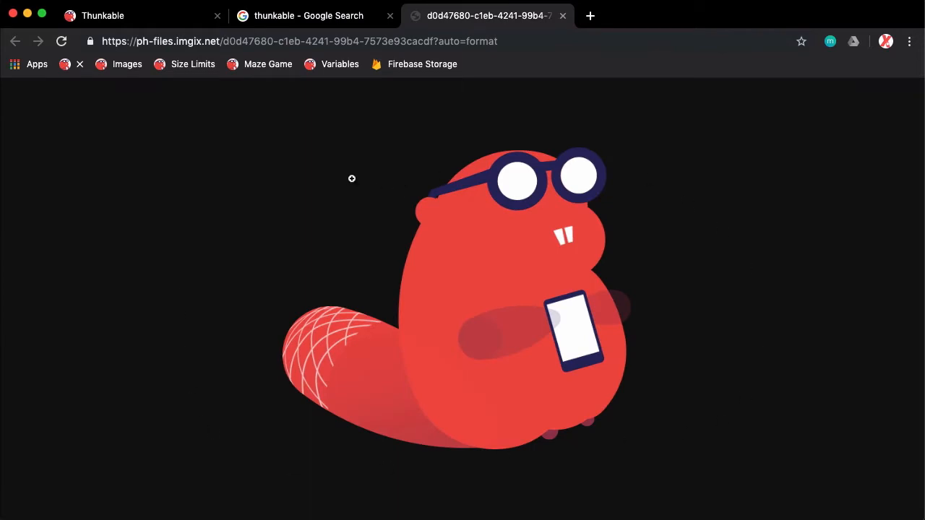
Copy the beaver picture's web address and paste it in Thunkable as the new image component's Picture source
drag(516, 41, 101, 42)
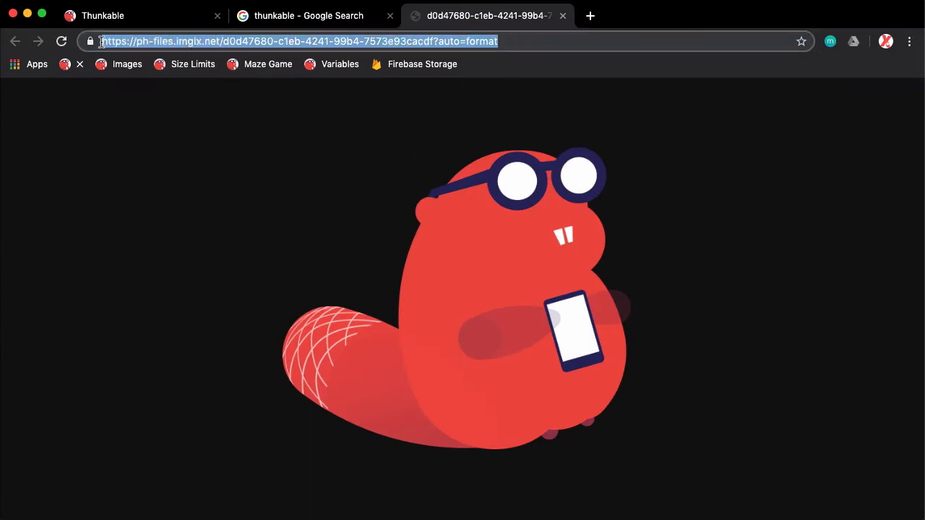
right_click(367, 42)
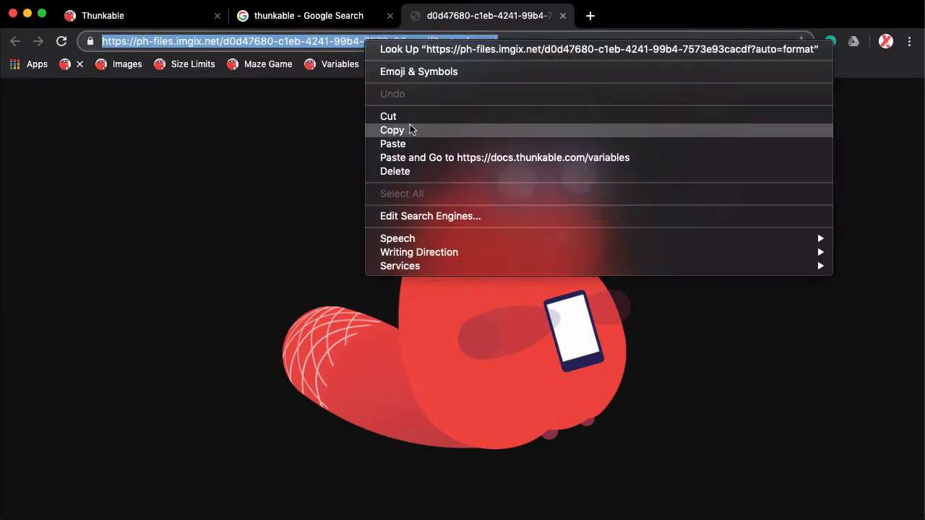
click(393, 130)
click(152, 19)
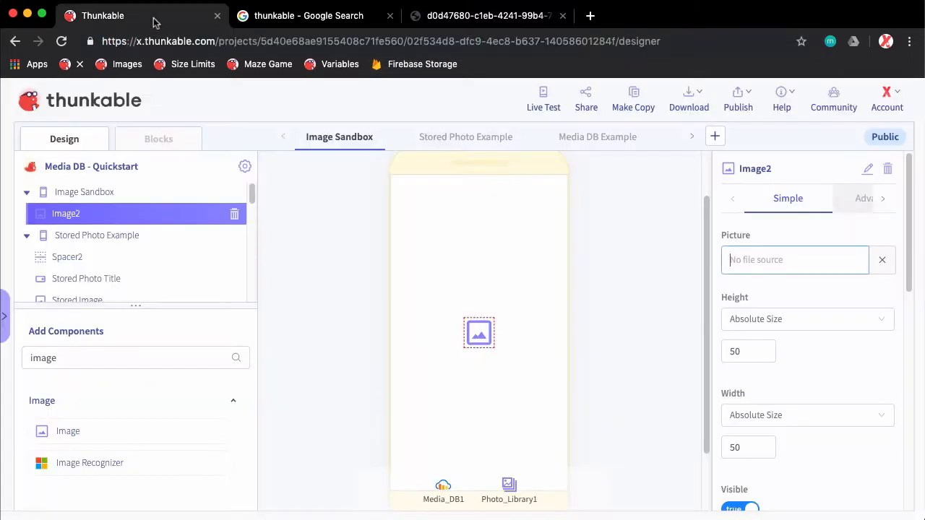
click(767, 259)
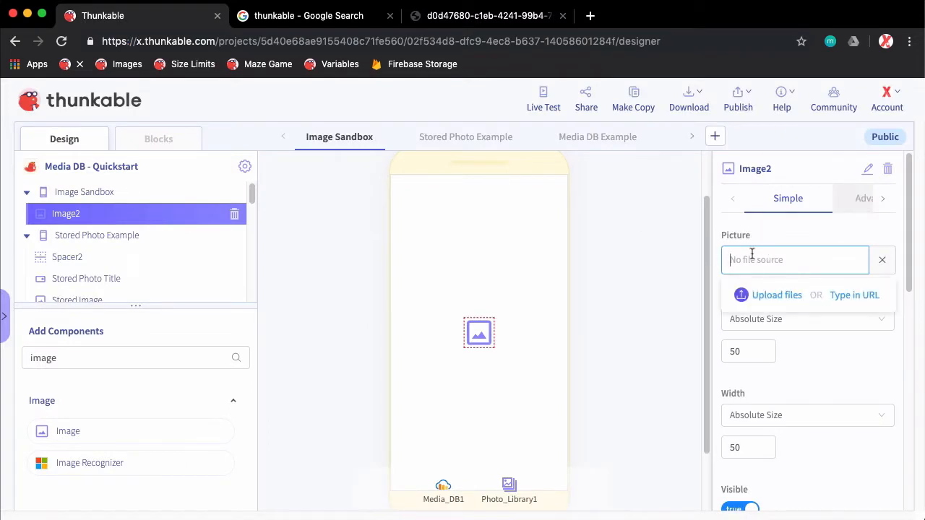
right_click(753, 257)
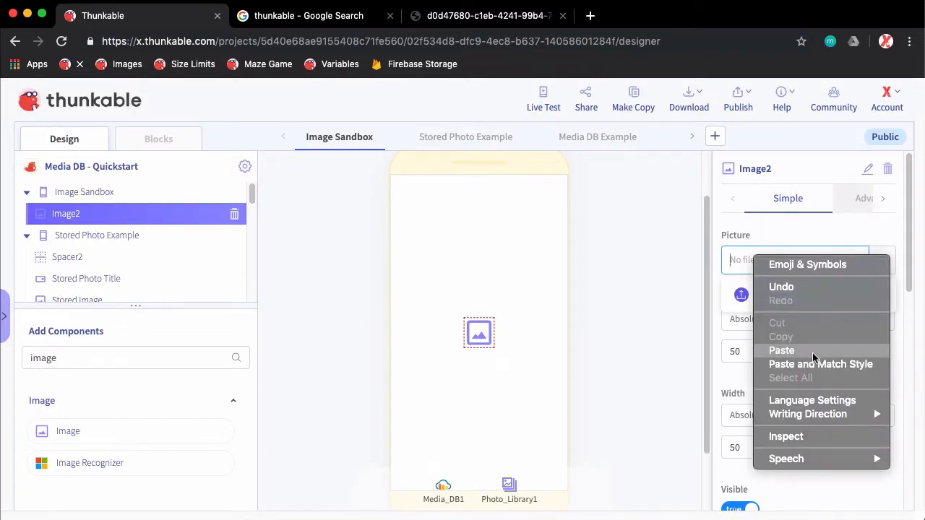
click(782, 350)
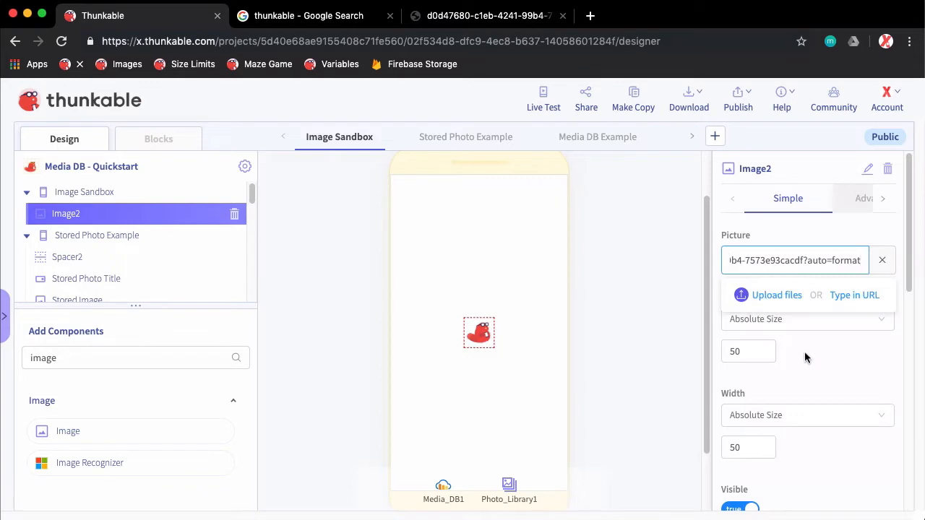
click(489, 337)
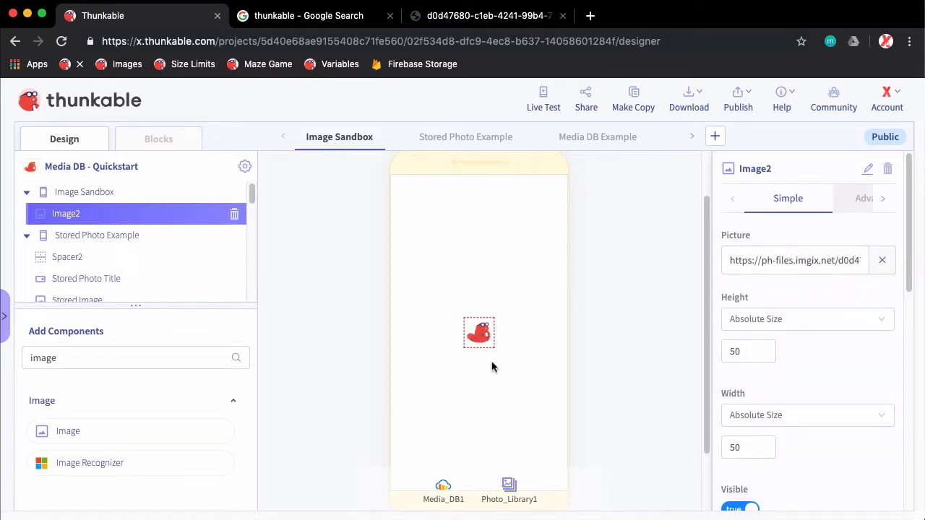
Set the image component's height and width to an absolute size of 150 each
drag(761, 348, 710, 351)
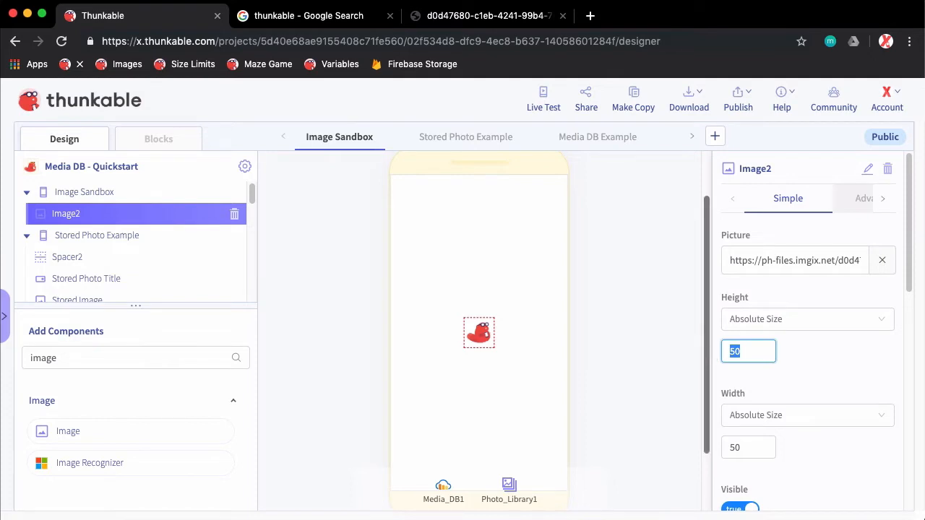
text(150)
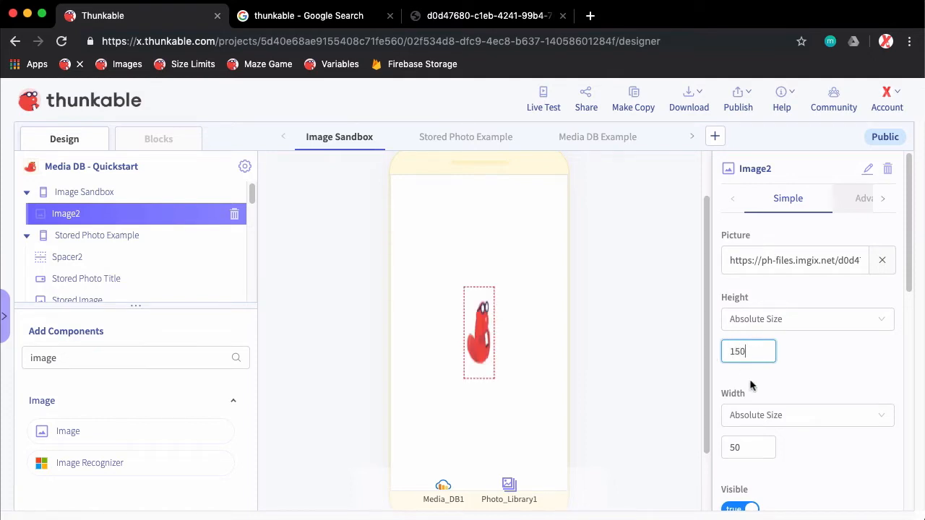
drag(754, 443, 719, 448)
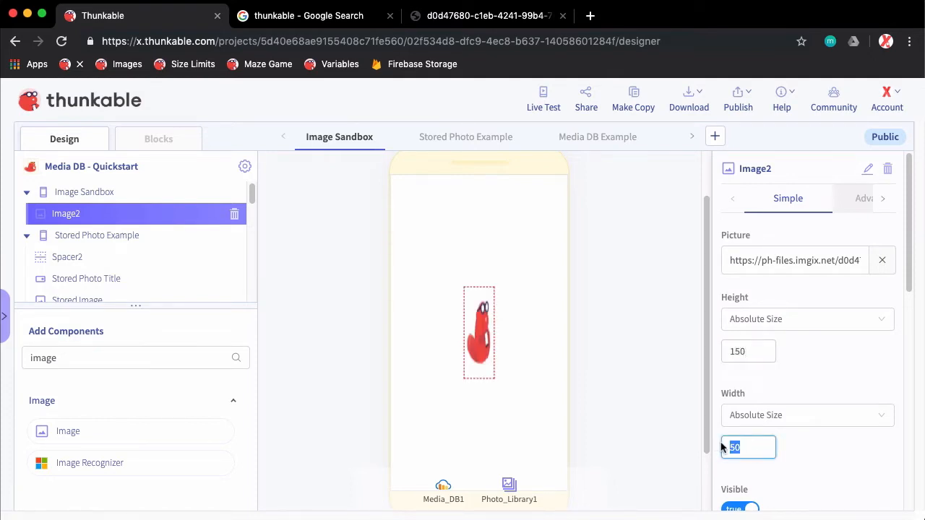
text(150)
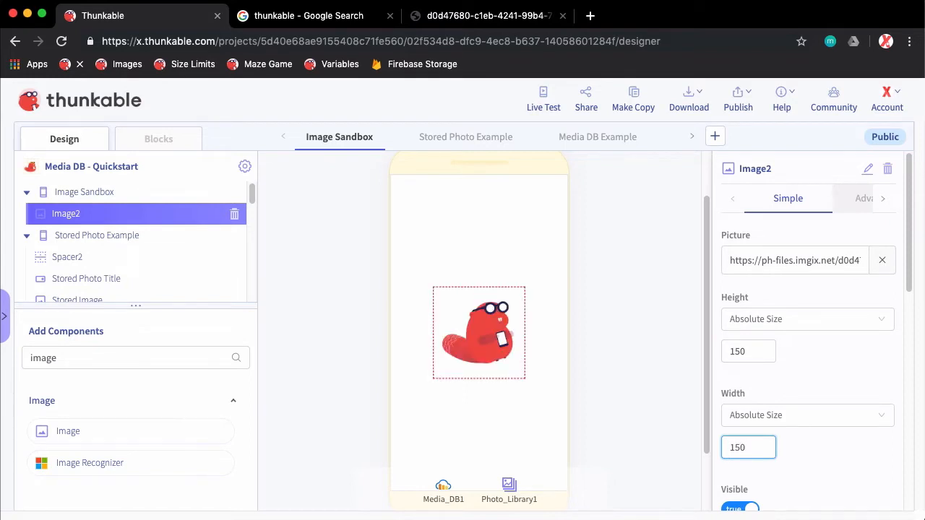
click(815, 367)
Save the beaver picture from its browser tab to the Desktop as a PNG image
click(477, 16)
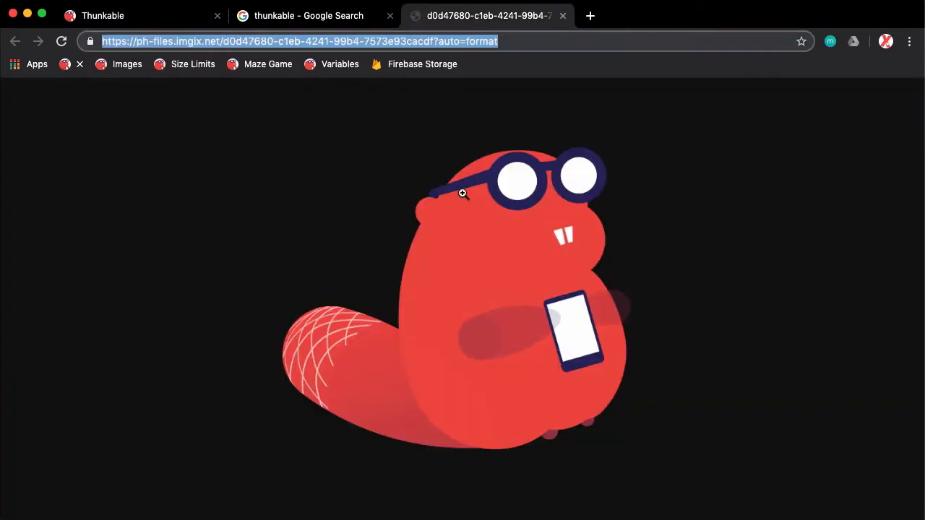
right_click(487, 284)
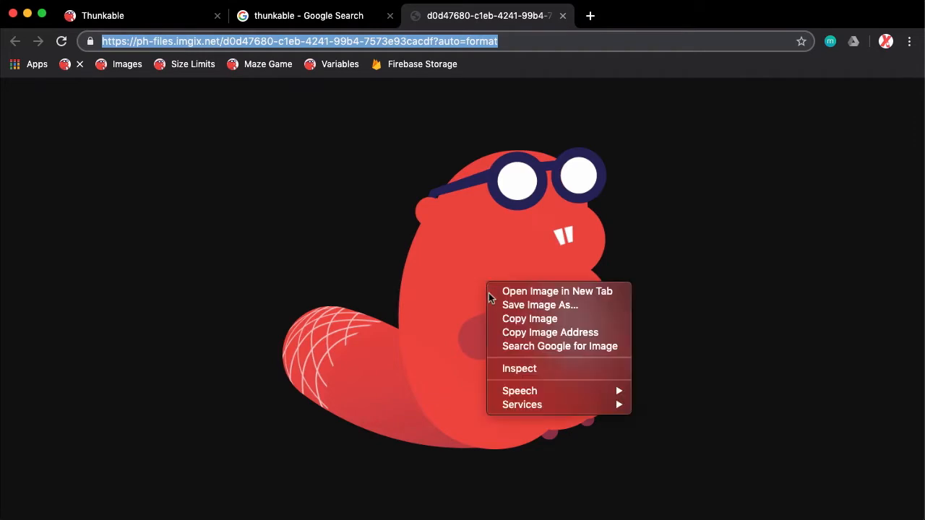
click(531, 307)
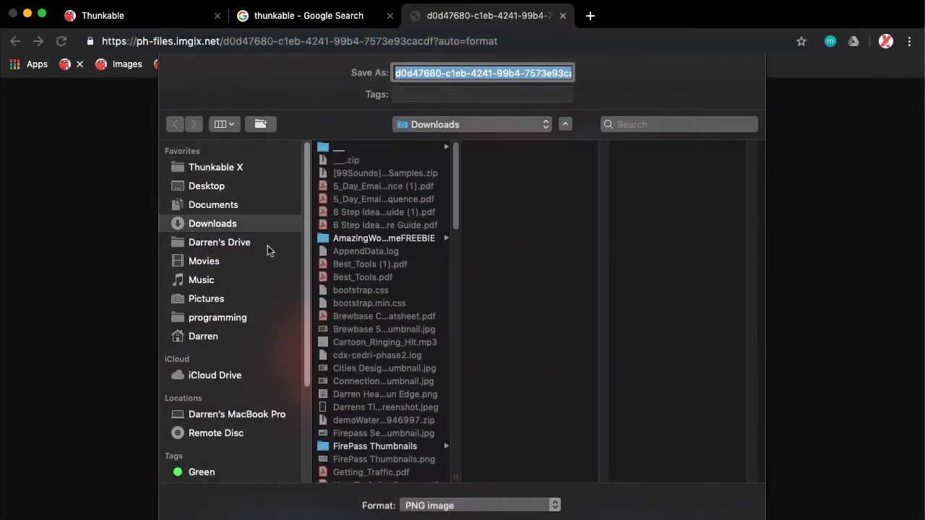
click(229, 187)
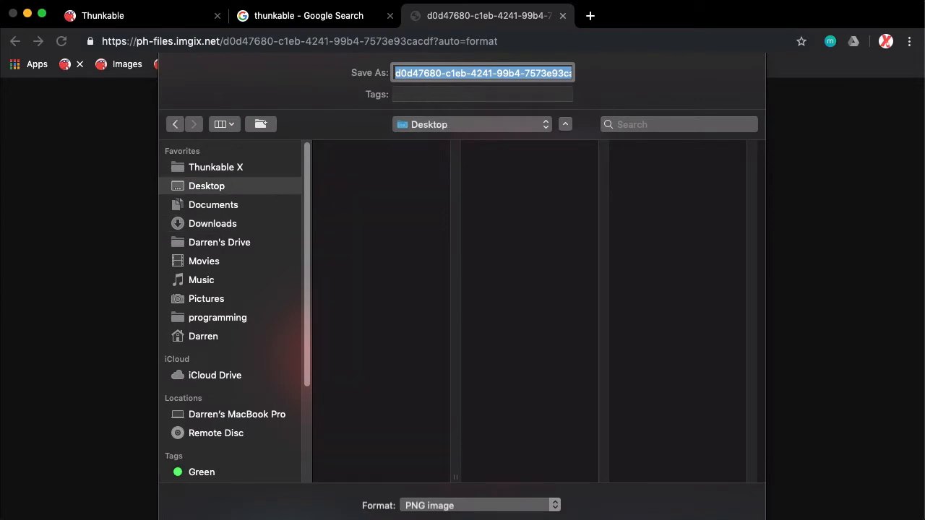
key(Return)
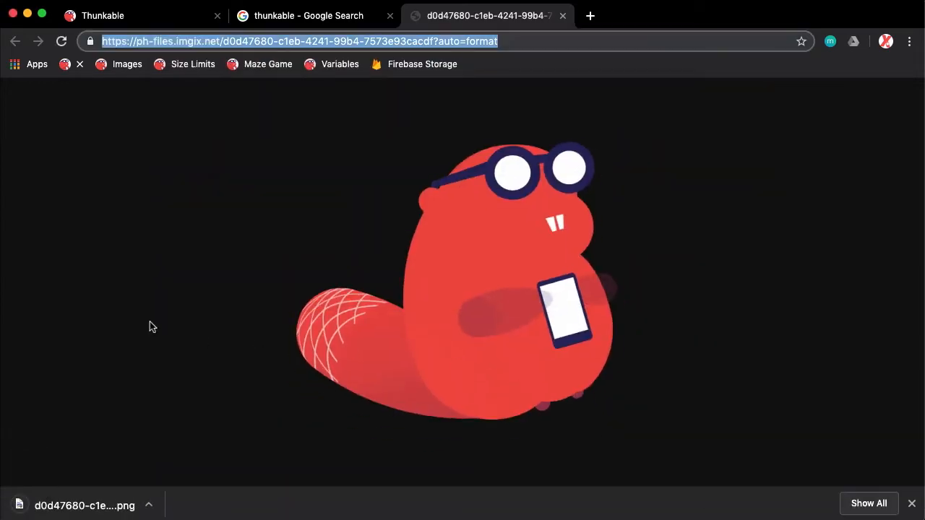
click(912, 504)
In Thunkable, clear the image component's Picture source and upload d0d47680-c1eb-4241-99b4-7573e93cacdf.png from the Desktop instead
click(184, 15)
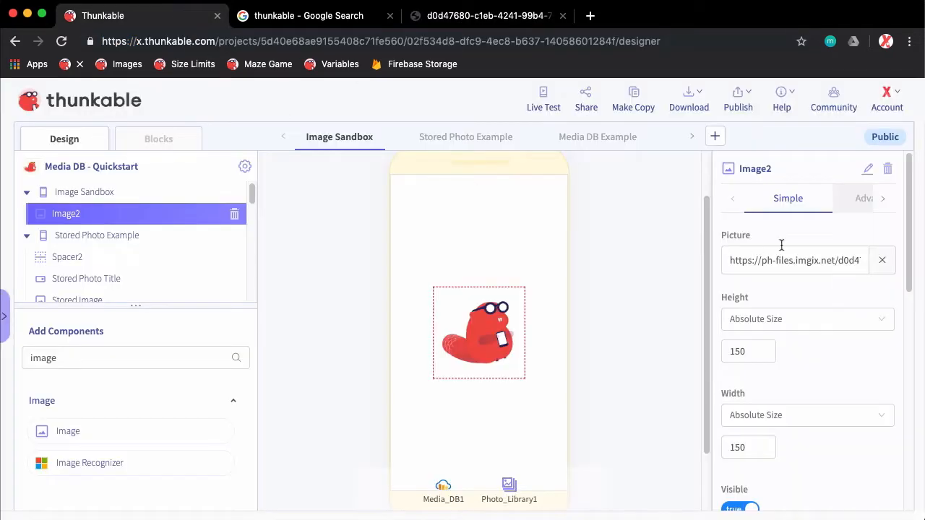
click(877, 265)
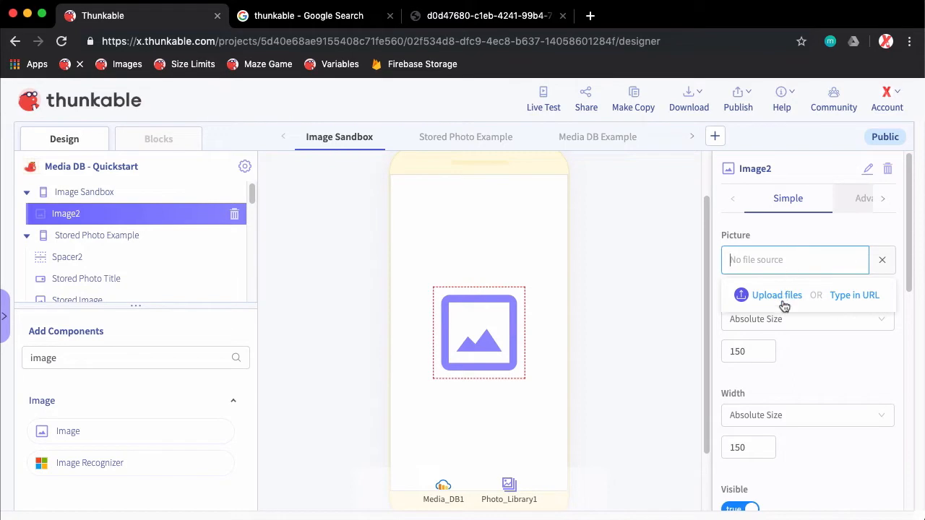
click(780, 298)
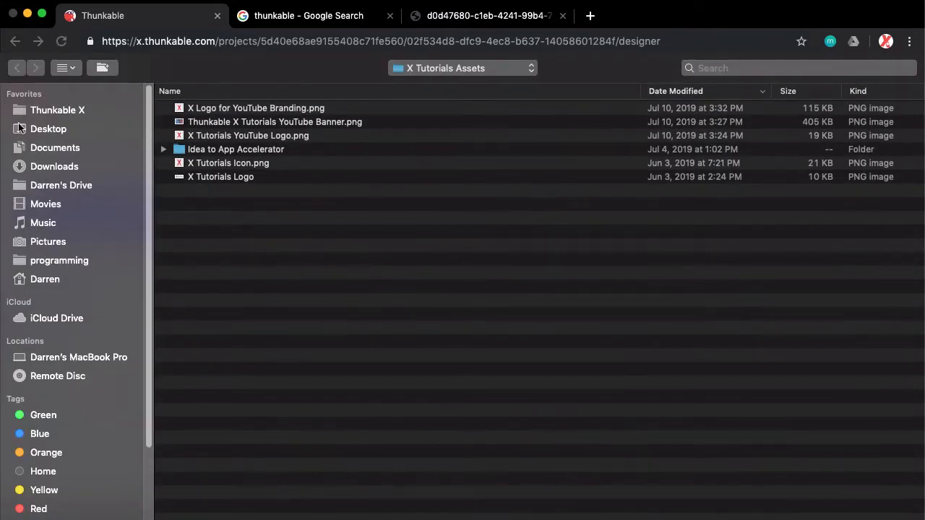
click(32, 129)
click(238, 112)
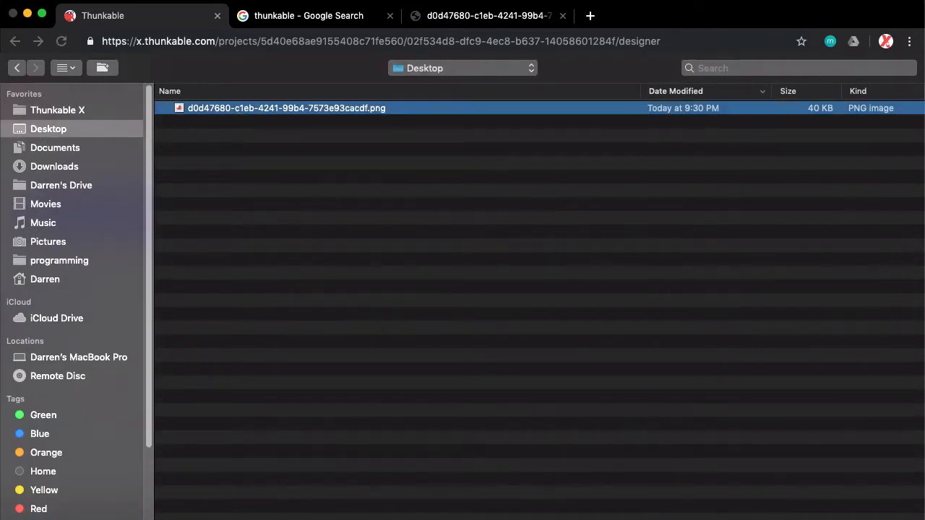
key(Return)
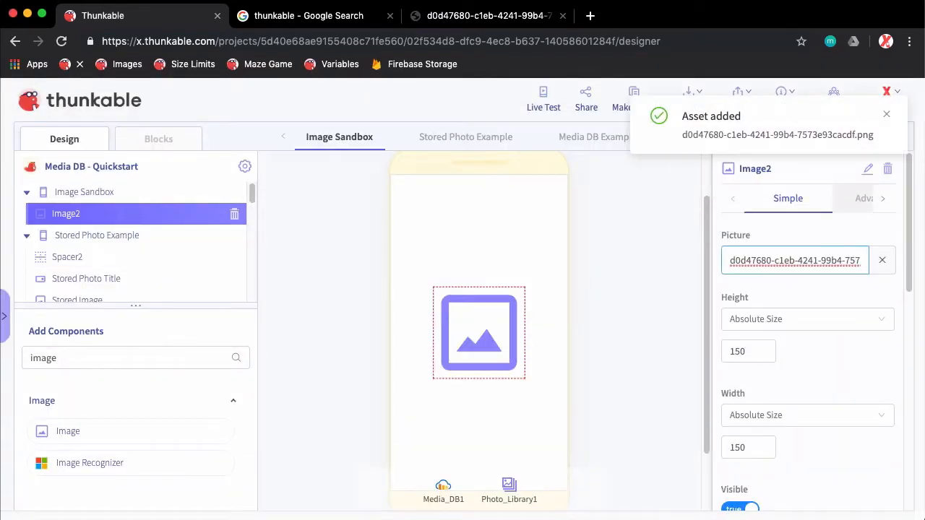
Search the components for button and add a Button above the beaver image on the Image Sandbox screen
drag(252, 193, 263, 299)
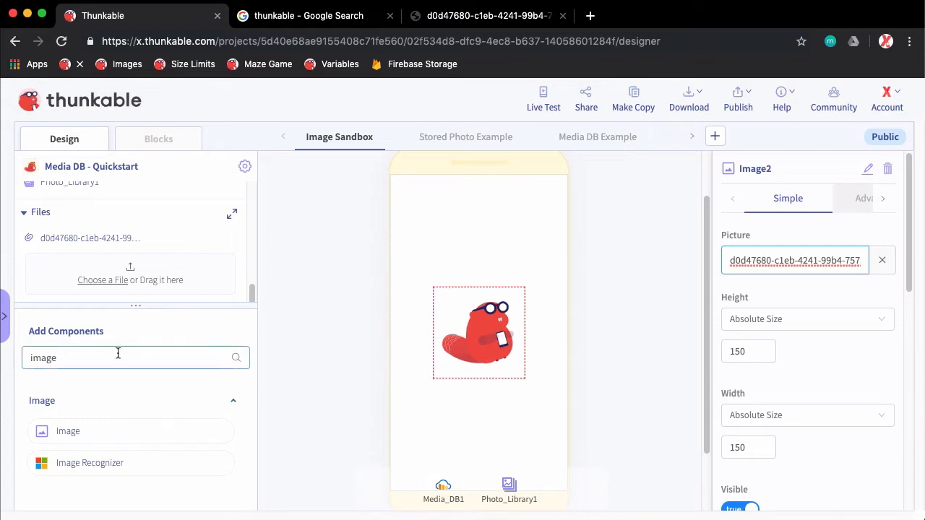
drag(118, 351, 33, 352)
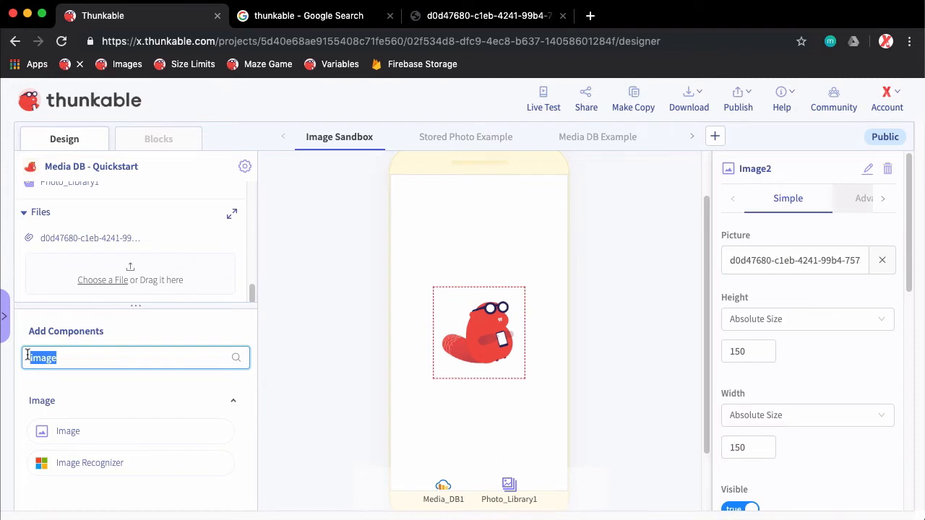
text(but)
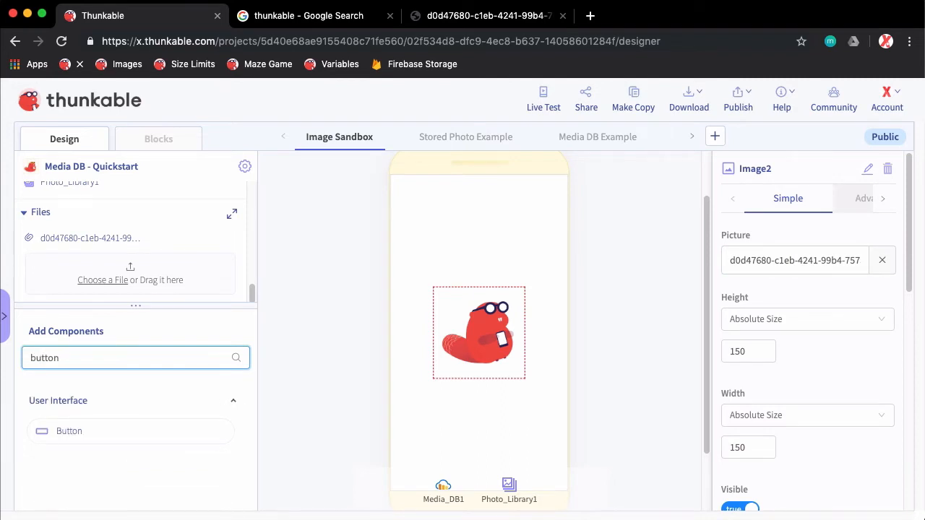
text(ton)
drag(97, 433, 488, 421)
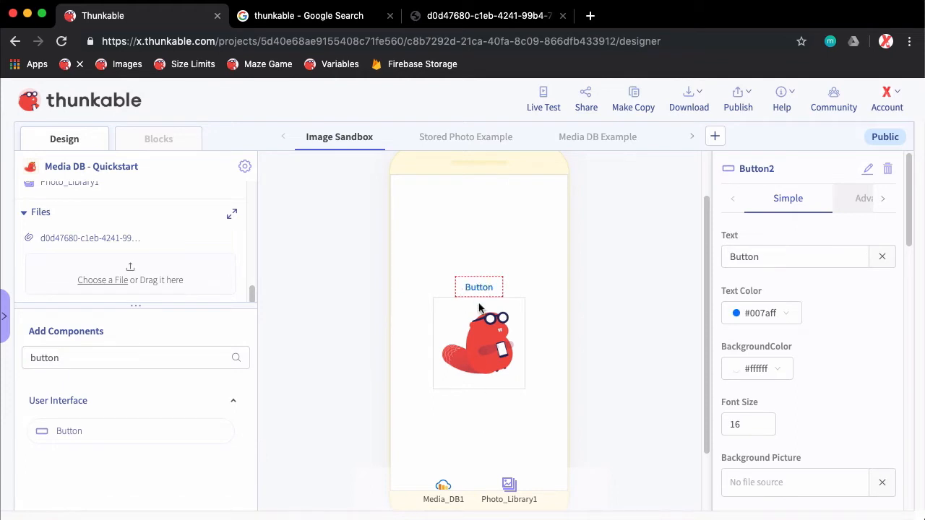
Paste the copied beaver picture web address as the new button's Background Picture source
scroll(806, 375, down, 2)
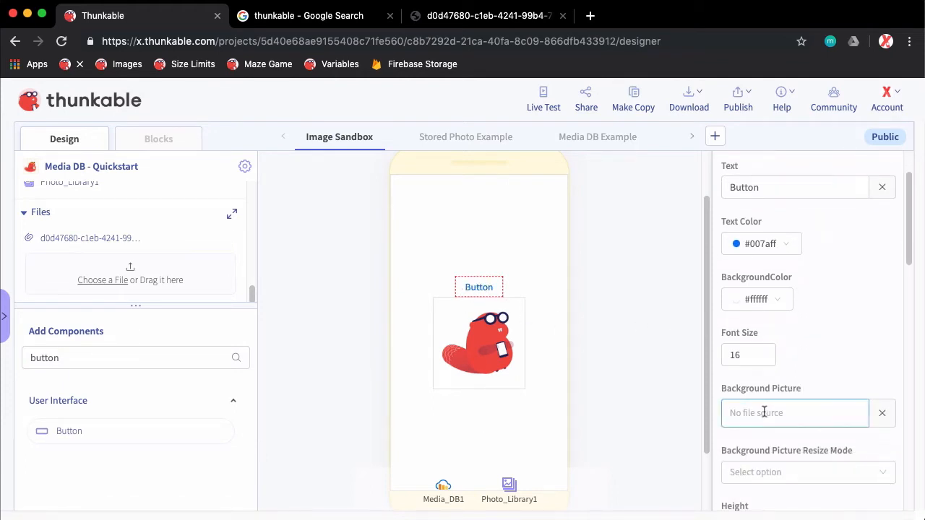
click(764, 413)
right_click(760, 418)
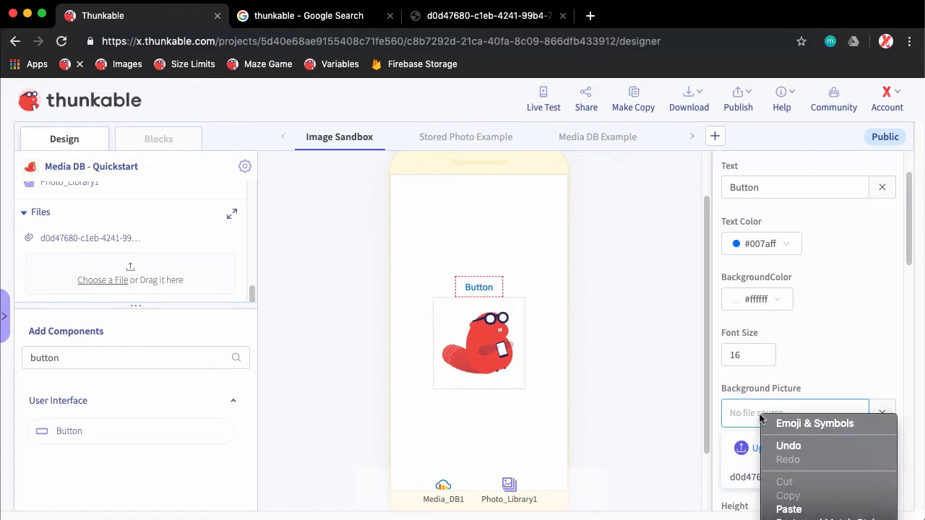
click(813, 509)
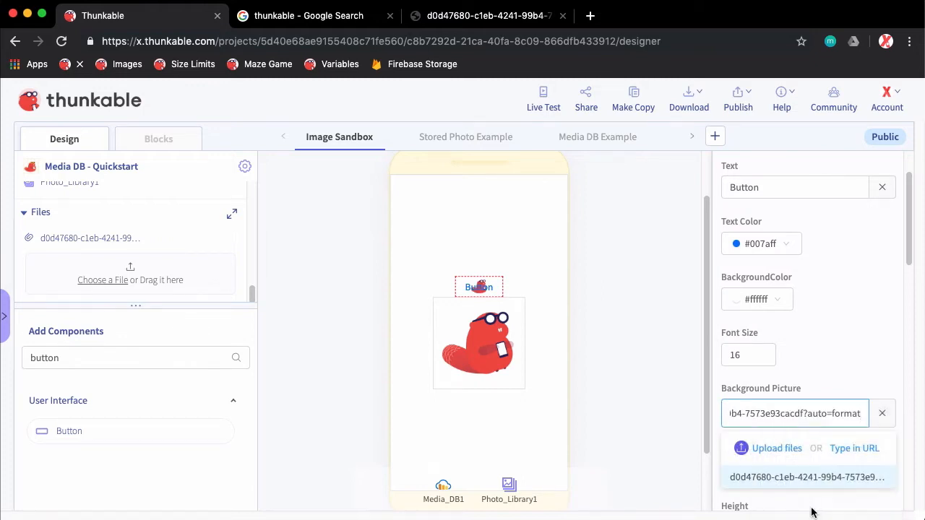
click(846, 359)
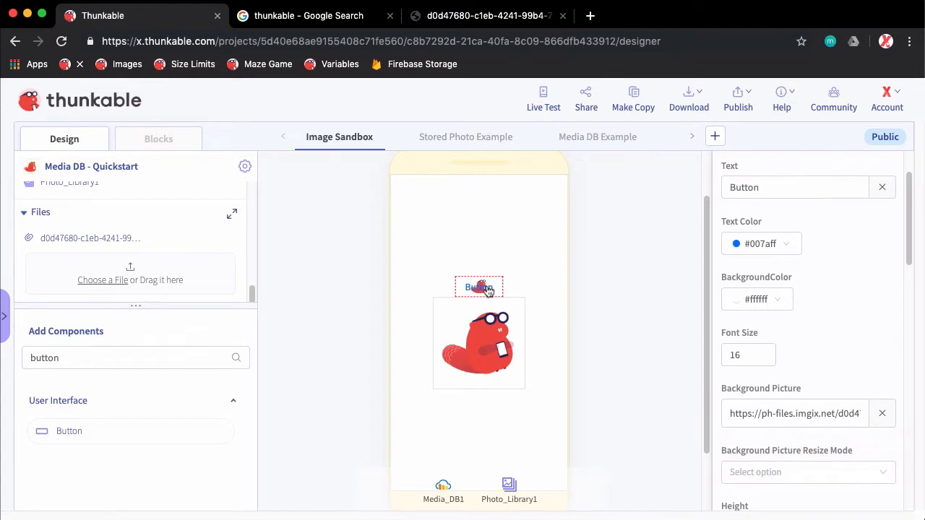
scroll(781, 344, up, 1)
scroll(781, 343, down, 1)
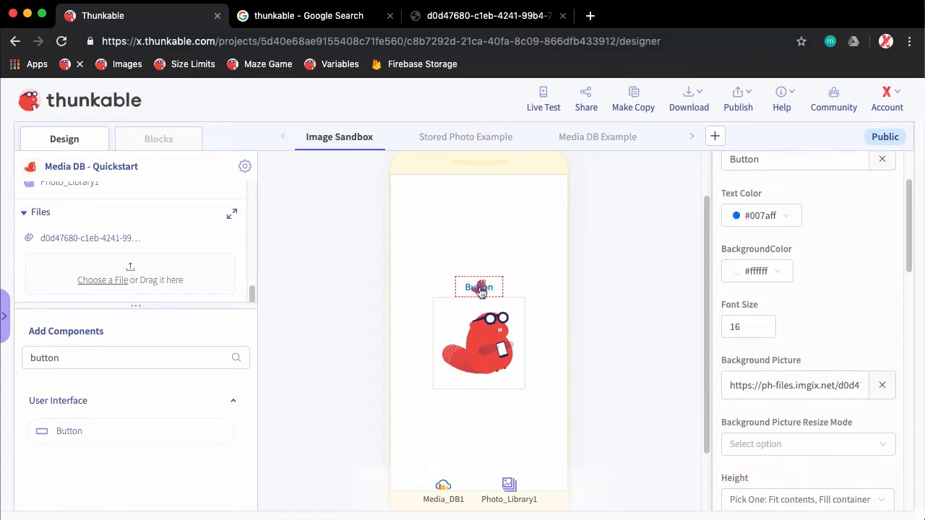
scroll(795, 306, down, 3)
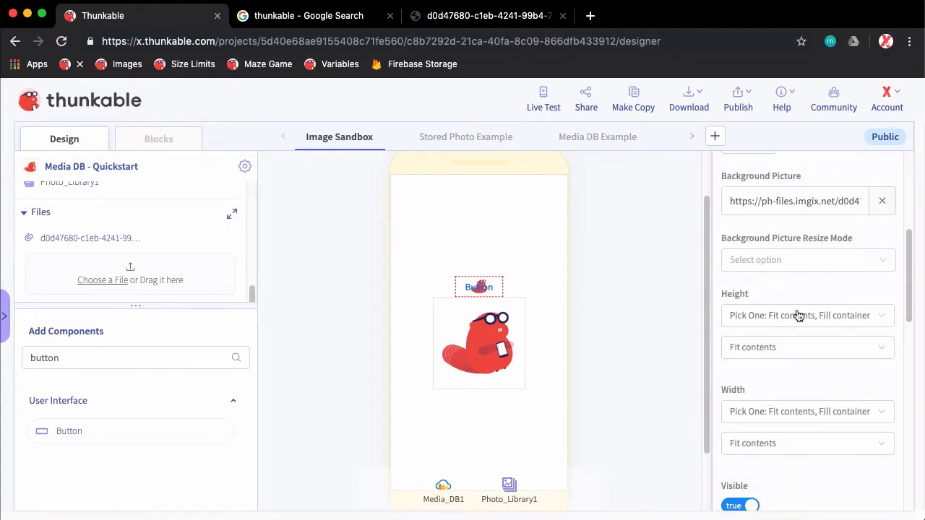
scroll(795, 307, up, 4)
scroll(798, 313, down, 2)
Paste the copied beaver picture web address as the Image Sandbox screen's Background Picture source
click(436, 230)
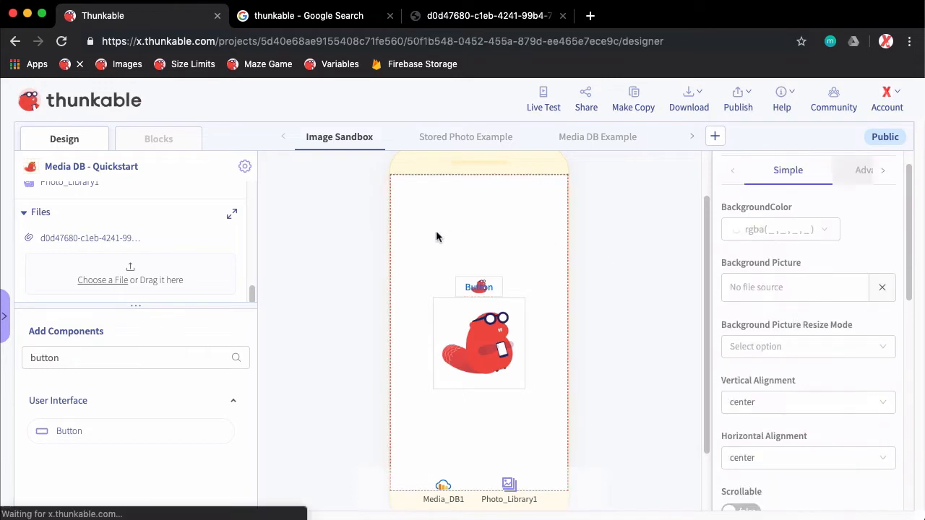
right_click(771, 288)
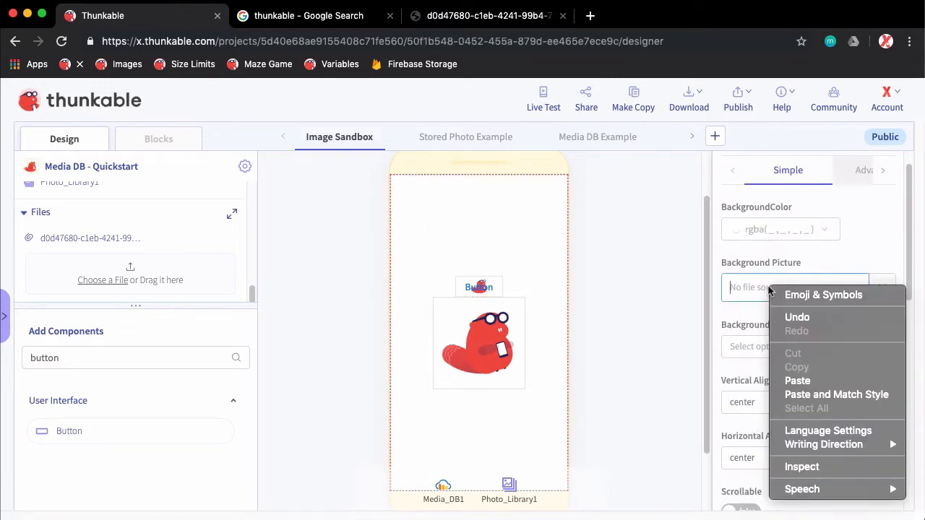
click(797, 381)
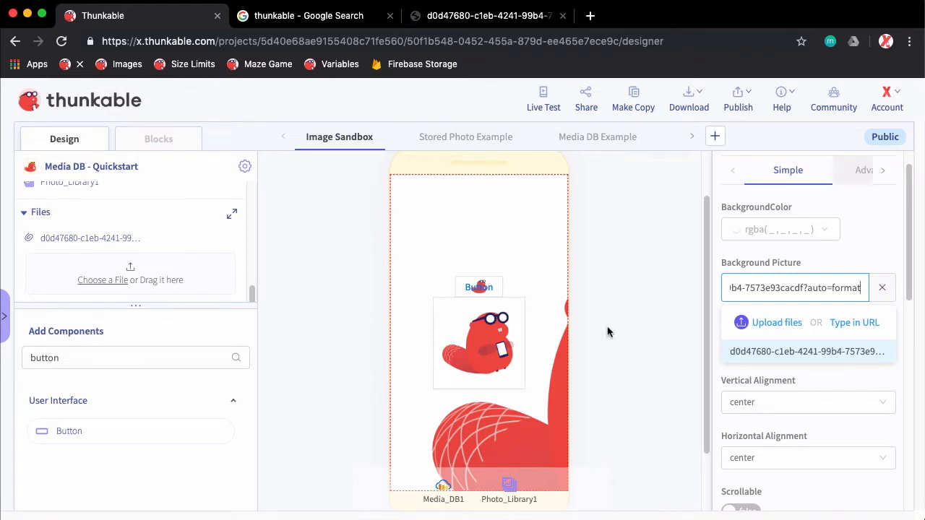
Clear the component search and browse the full component list to the Layout components
drag(91, 359, 32, 355)
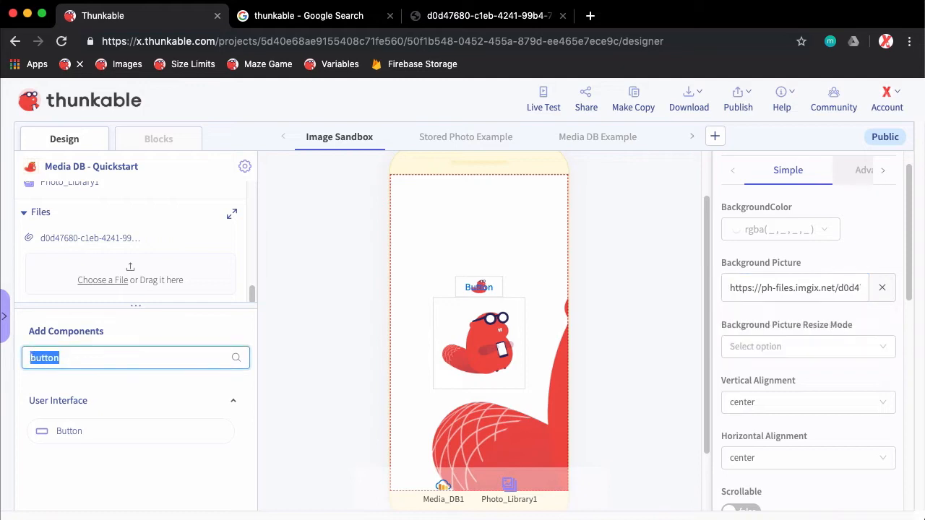
key(BackSpace)
drag(252, 386, 254, 417)
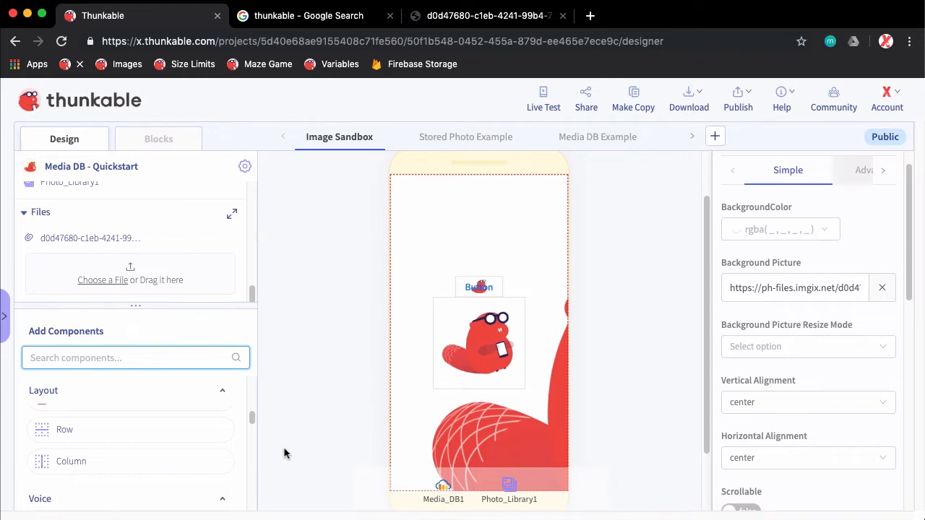
Give the beaver image component a border with a width of 1
click(514, 379)
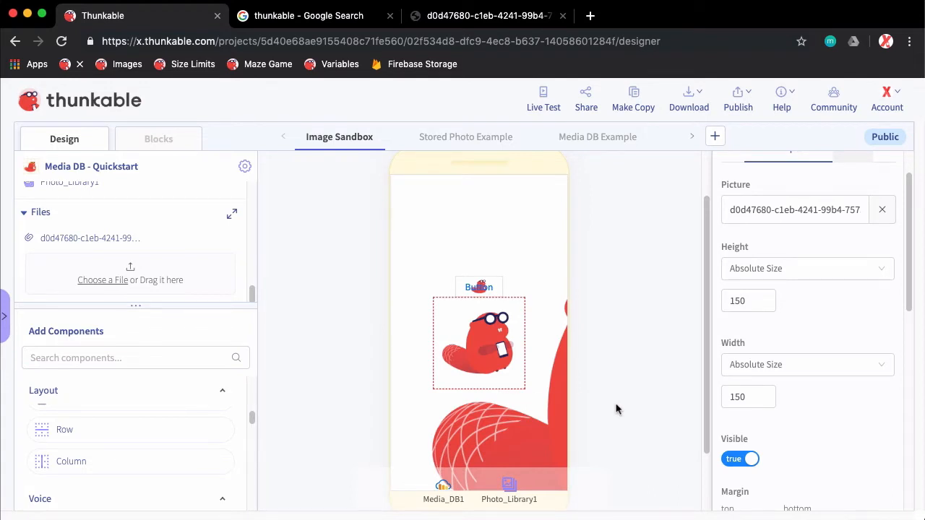
scroll(806, 400, up, 1)
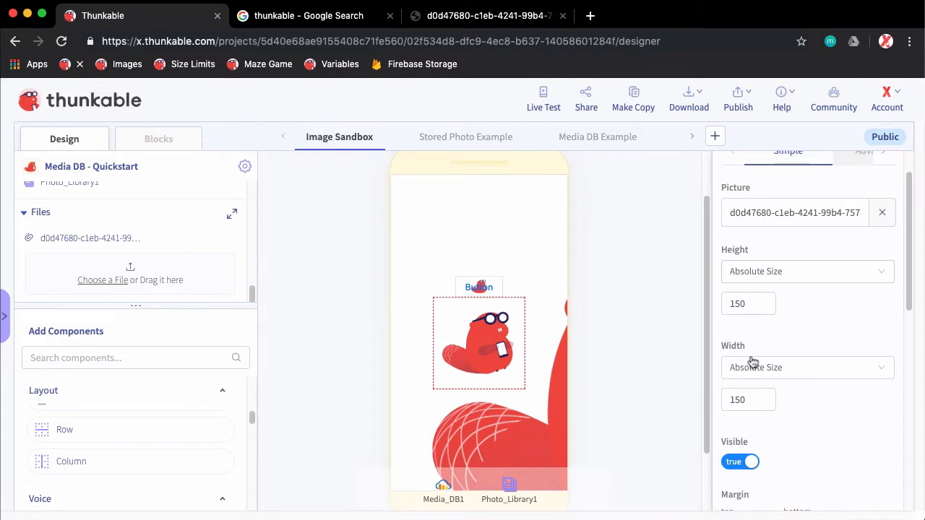
scroll(806, 425, down, 3)
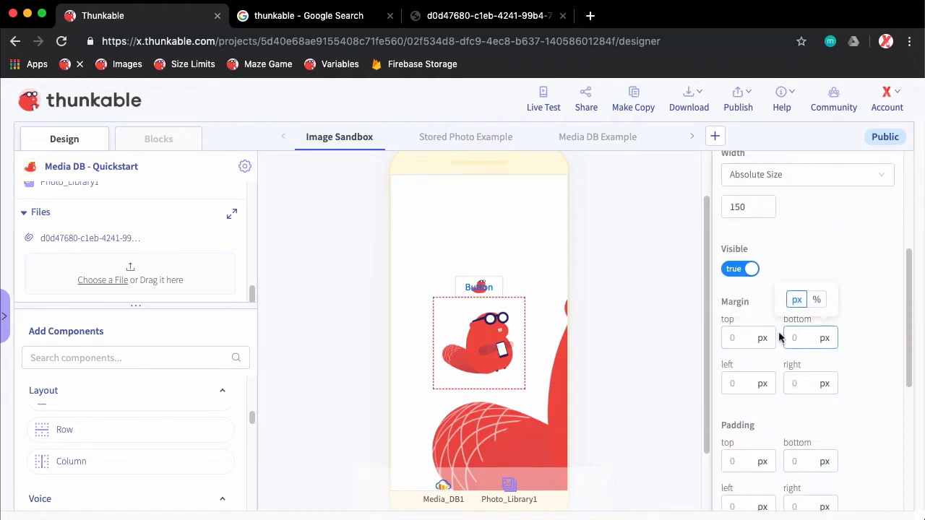
scroll(854, 415, down, 1)
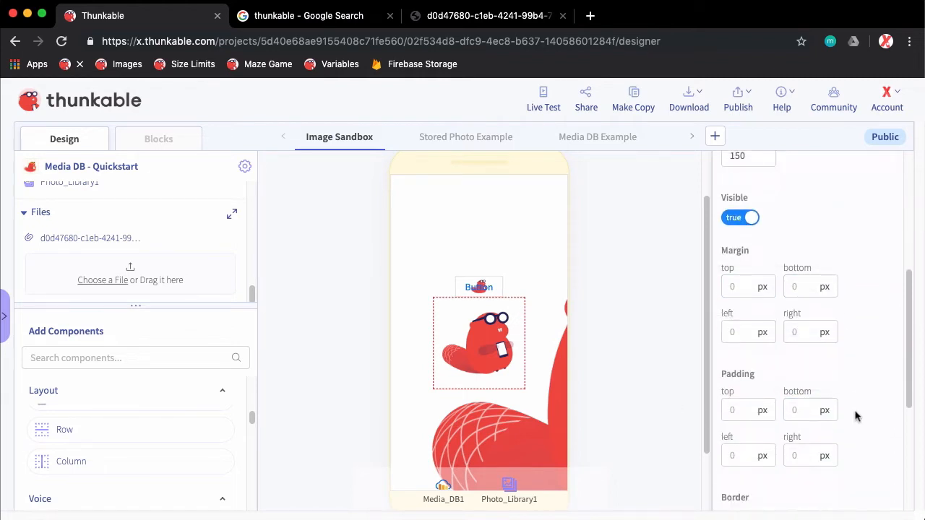
scroll(854, 415, down, 3)
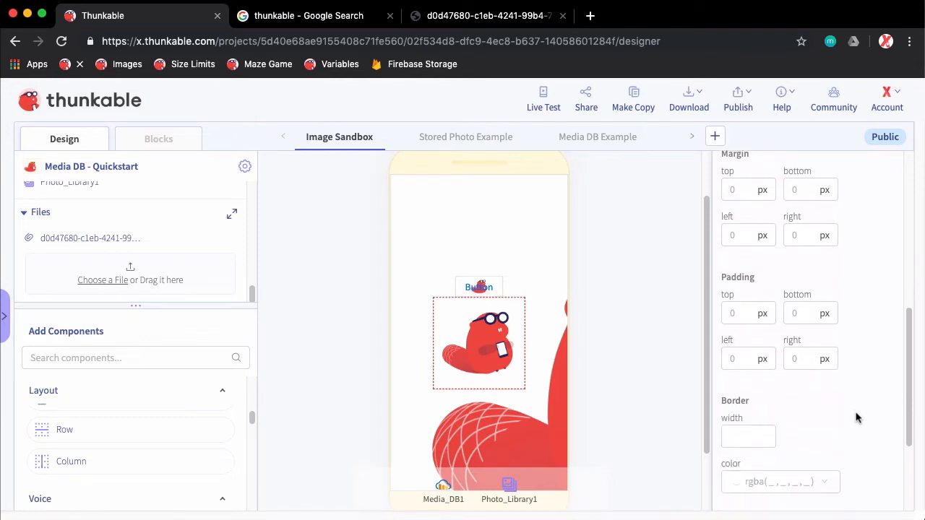
scroll(855, 417, down, 1)
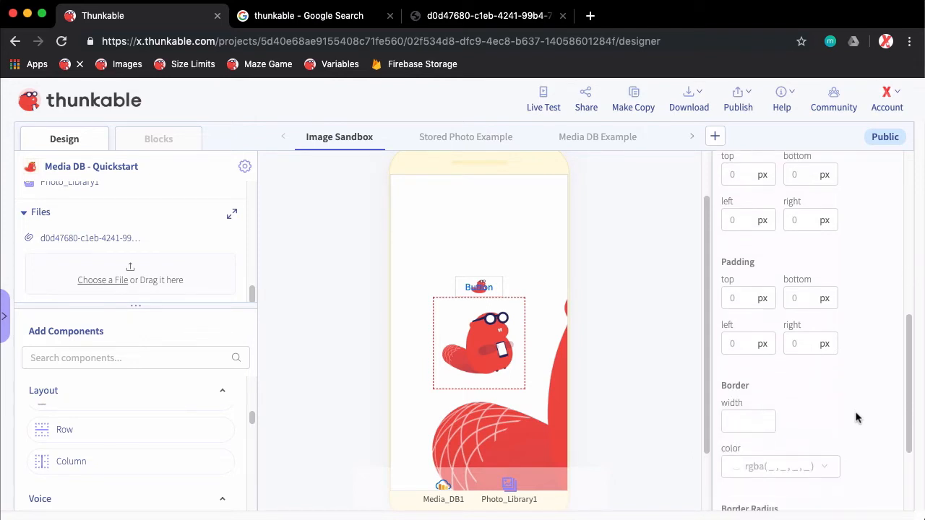
click(762, 404)
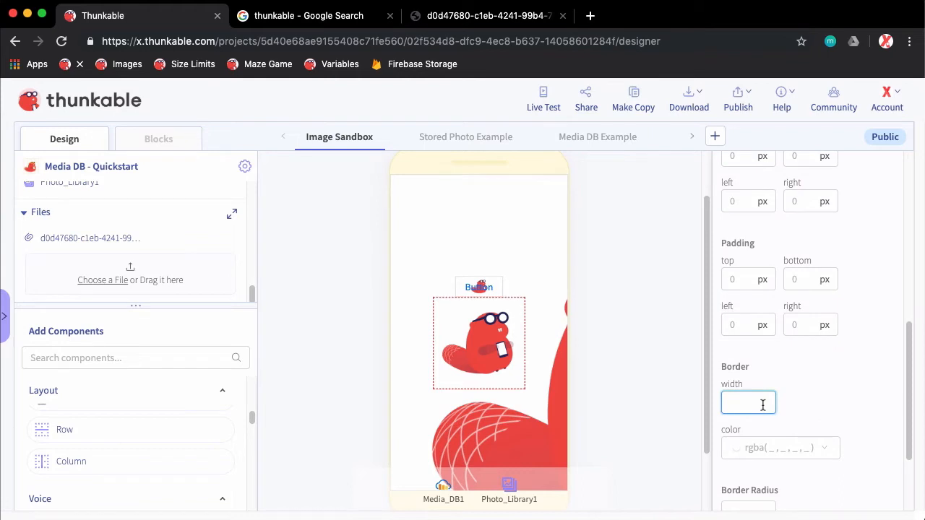
text(1)
click(806, 384)
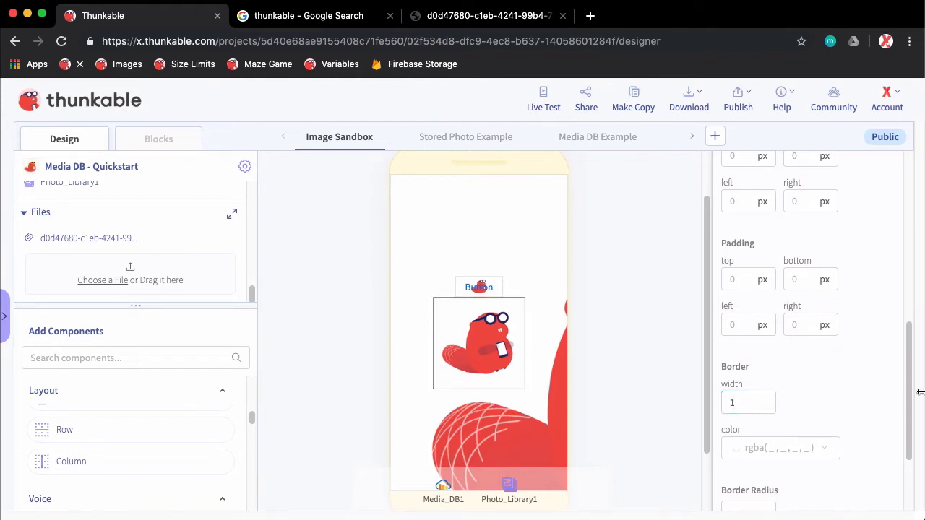
Set the Image Sandbox screen's Background Picture Resize Mode to center
scroll(909, 411, down, 1)
scroll(909, 412, down, 3)
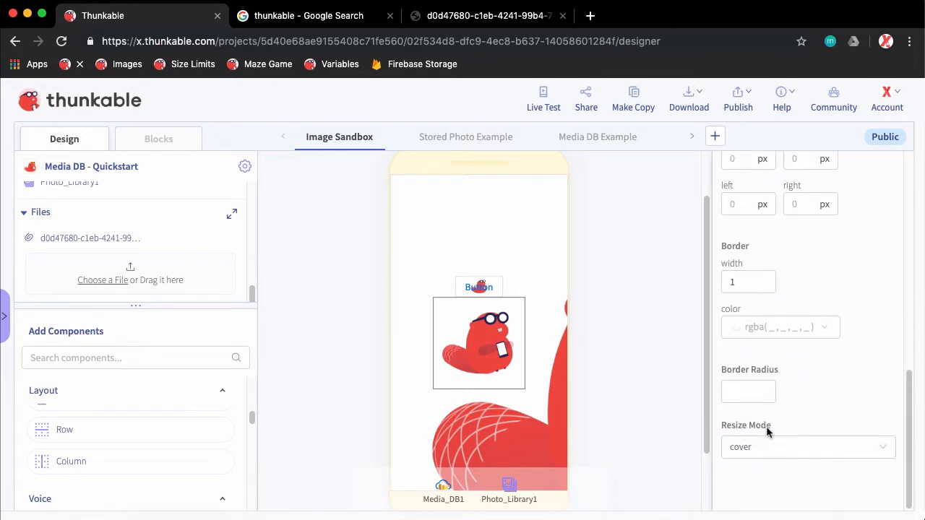
click(512, 430)
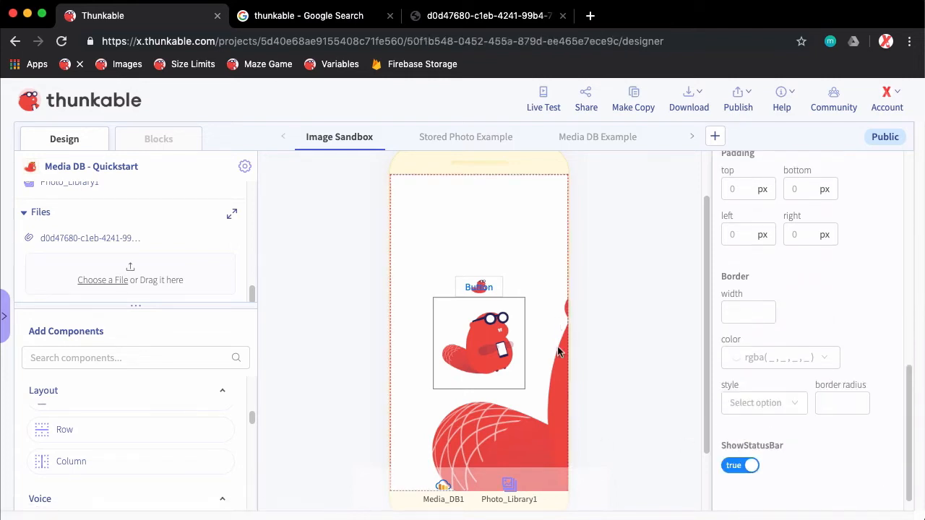
scroll(799, 430, up, 3)
scroll(798, 431, up, 8)
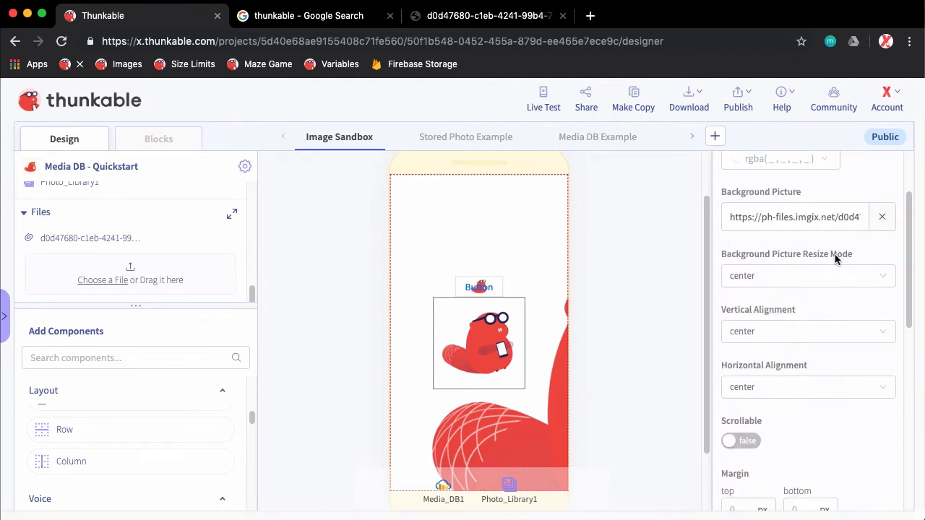
Close the Google search and beaver picture browser tabs and open the bookmarked Thunkable Images documentation page
click(389, 16)
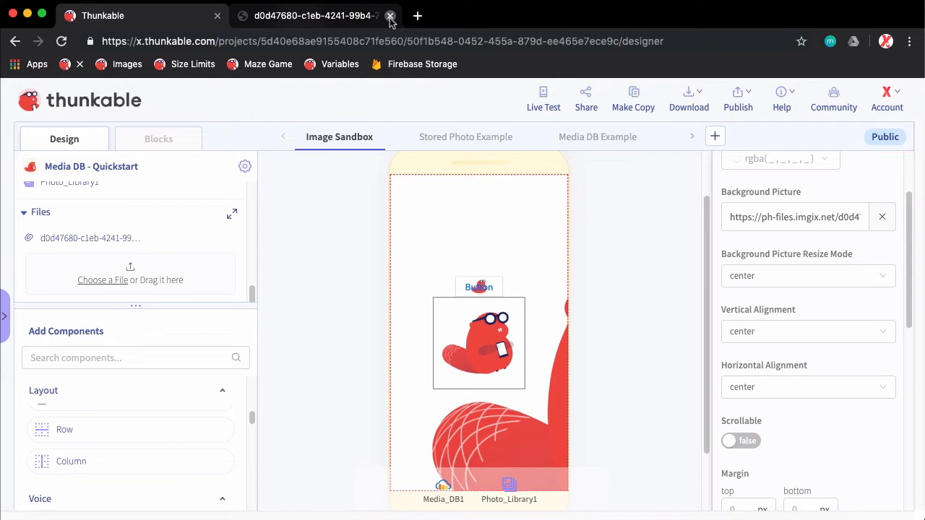
click(390, 16)
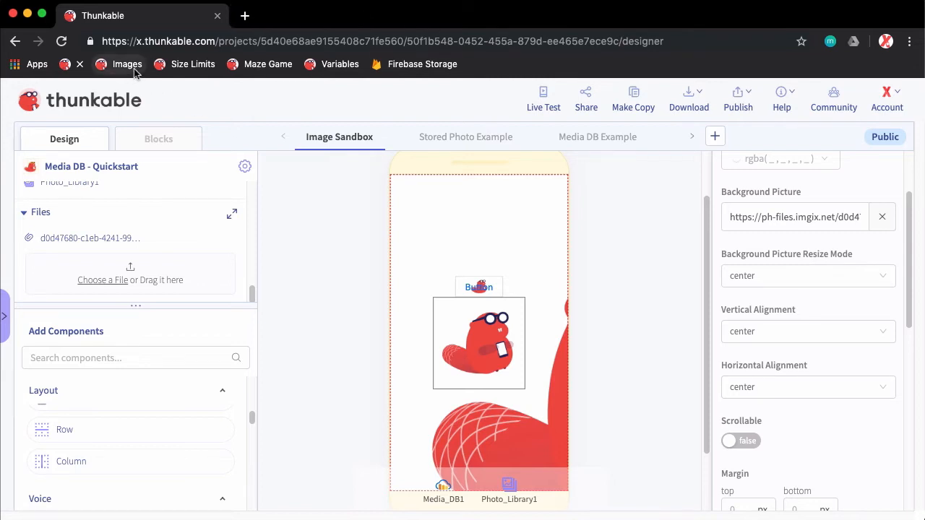
super+click(130, 65)
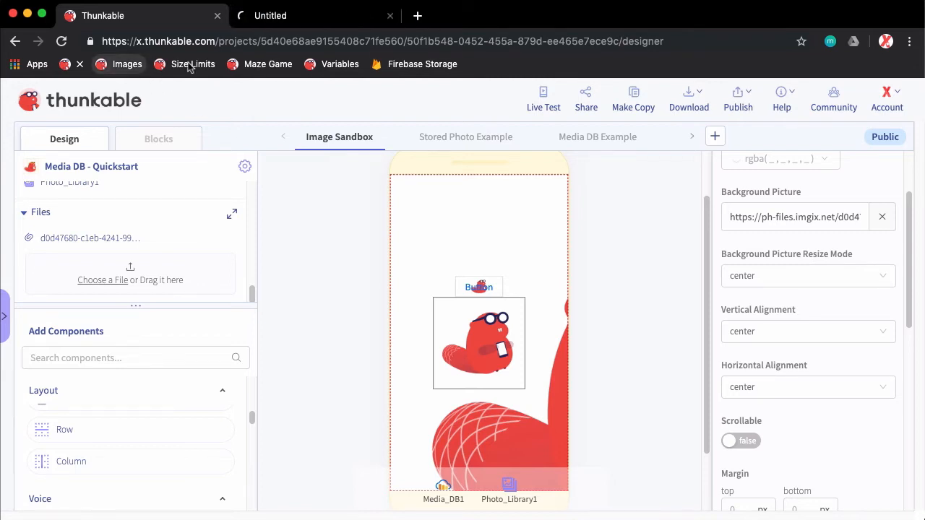
click(287, 26)
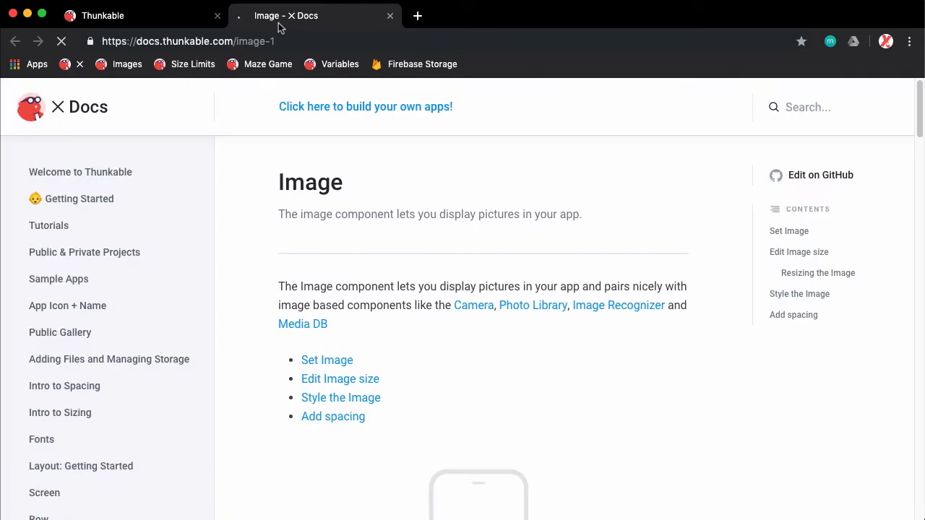
Enlarge the resize mode comparison diagram under Resizing the Image to study it, and close the documentation page
scroll(603, 357, down, 5)
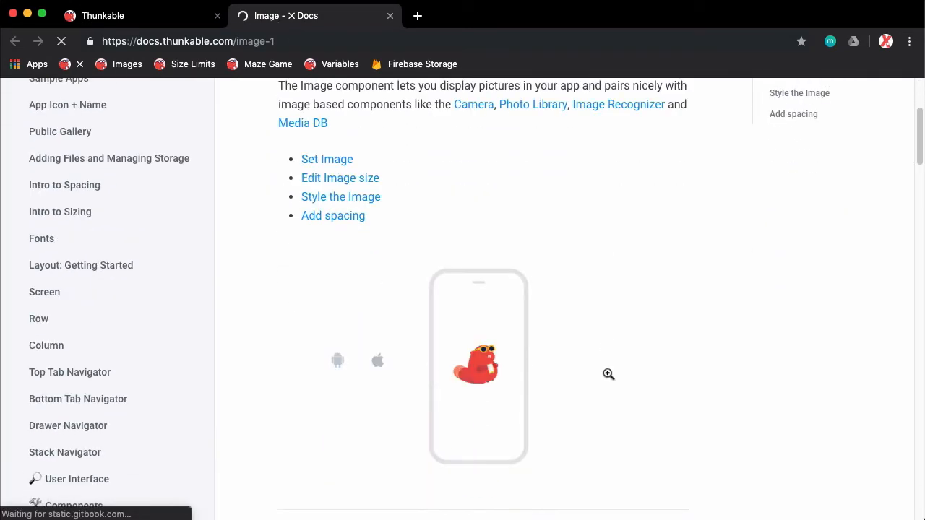
scroll(609, 376, down, 10)
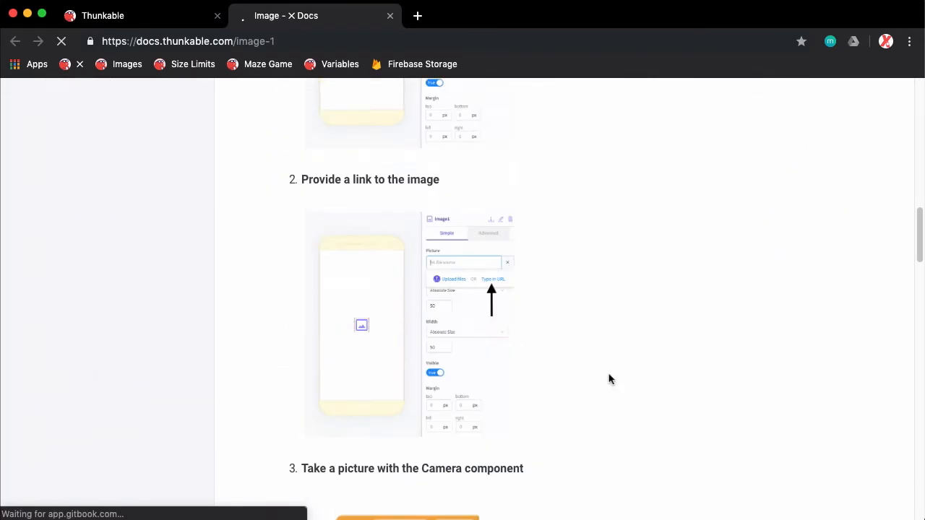
scroll(609, 376, down, 12)
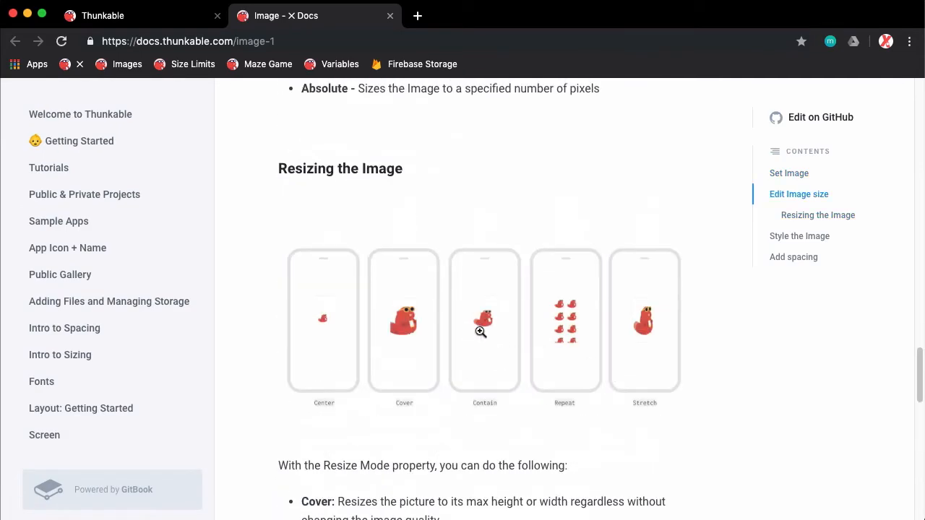
click(479, 334)
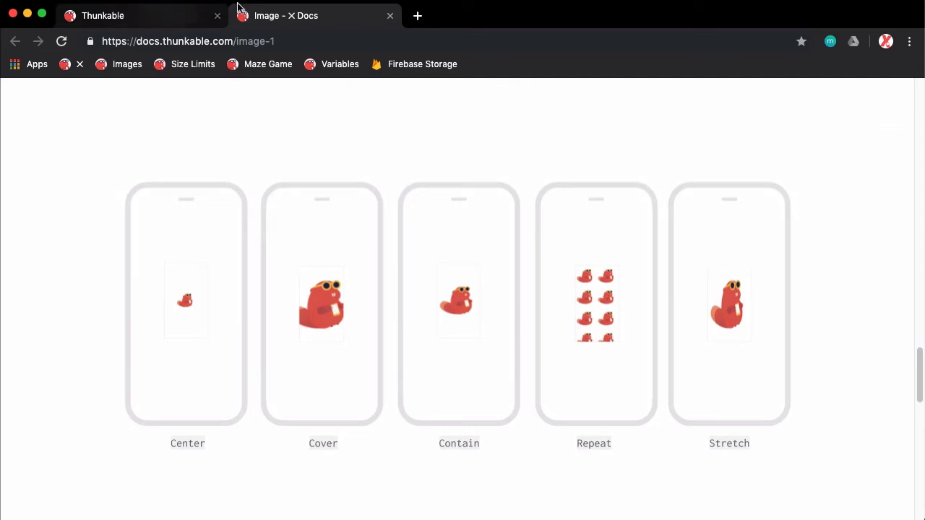
click(390, 15)
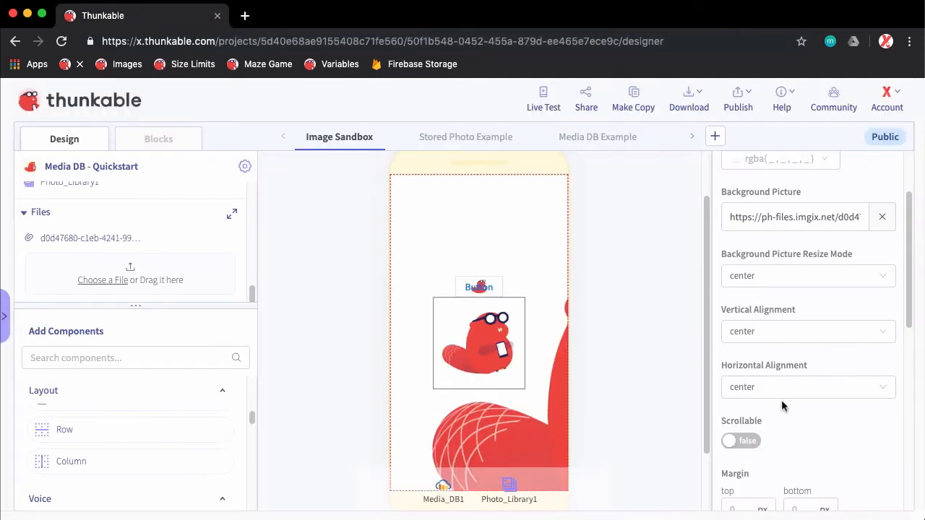
Examine the Image Sandbox screen's alignment settings and the options available for its Background Picture Resize Mode
scroll(795, 412, down, 6)
scroll(807, 417, up, 8)
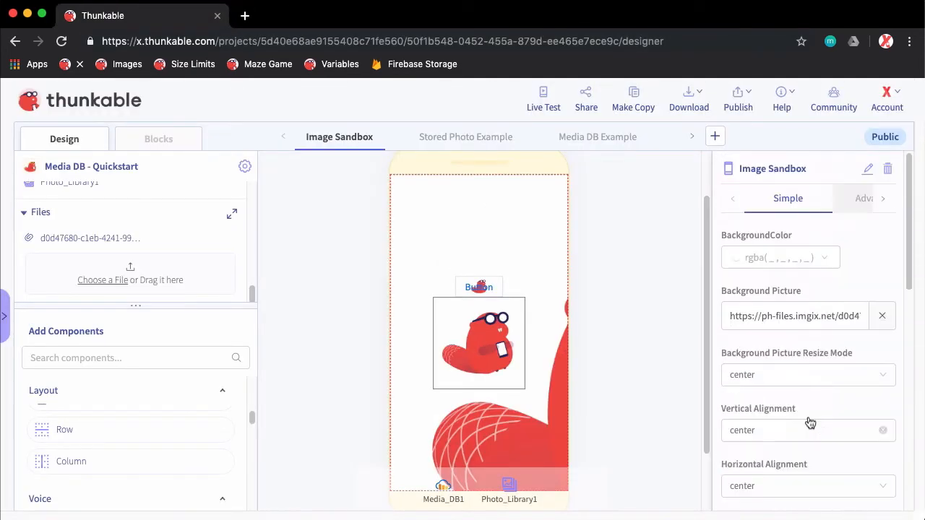
scroll(810, 422, down, 3)
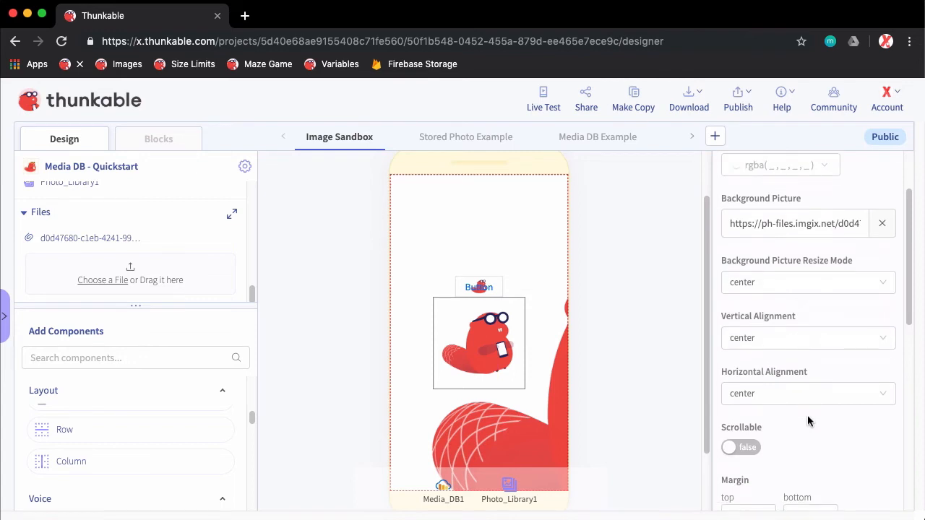
scroll(807, 414, up, 3)
click(787, 376)
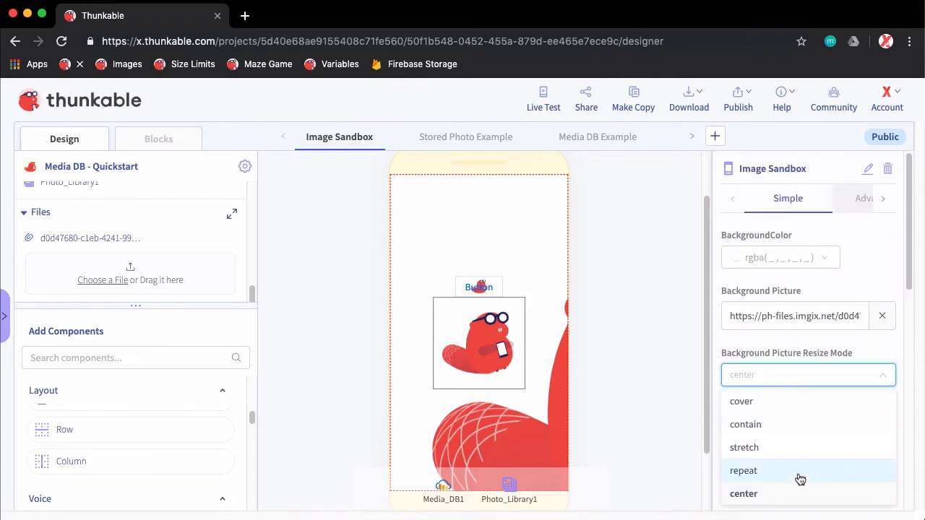
click(765, 348)
scroll(798, 394, down, 2)
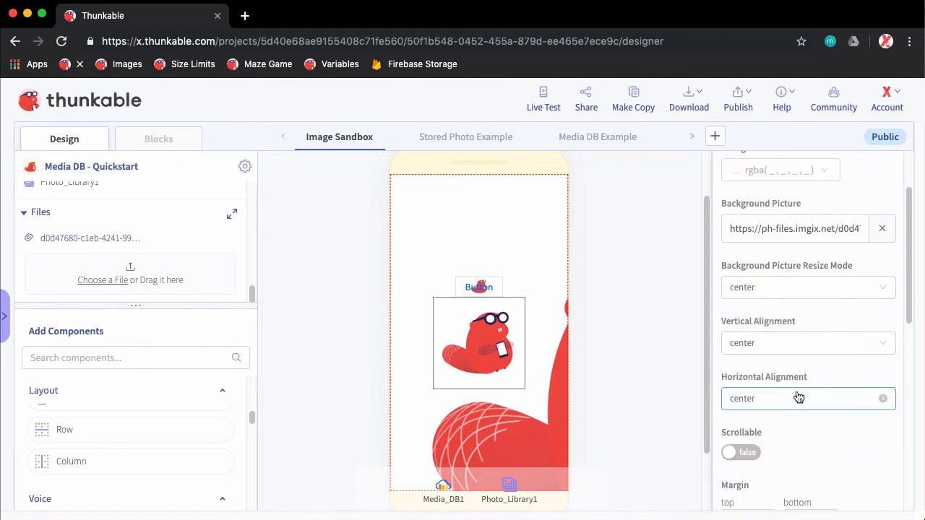
scroll(798, 397, up, 1)
Select the beaver image component on the Image Sandbox screen
click(480, 365)
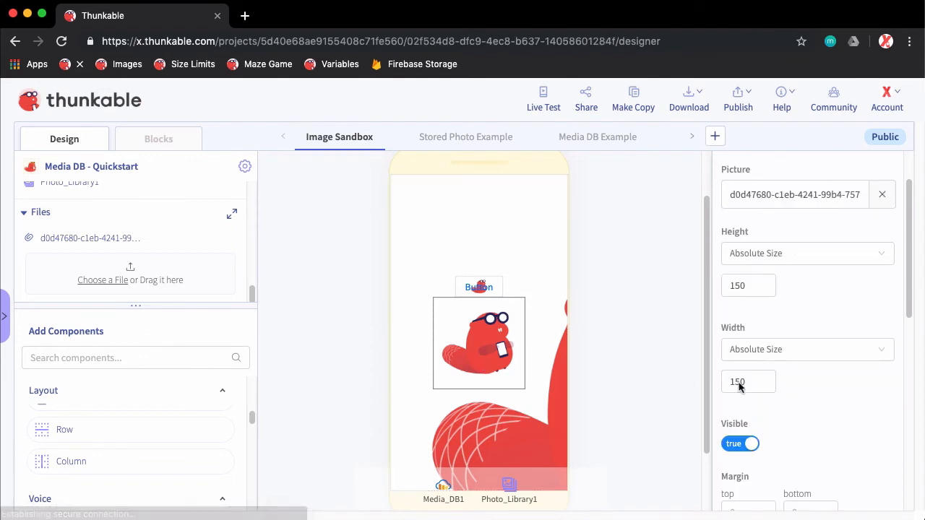